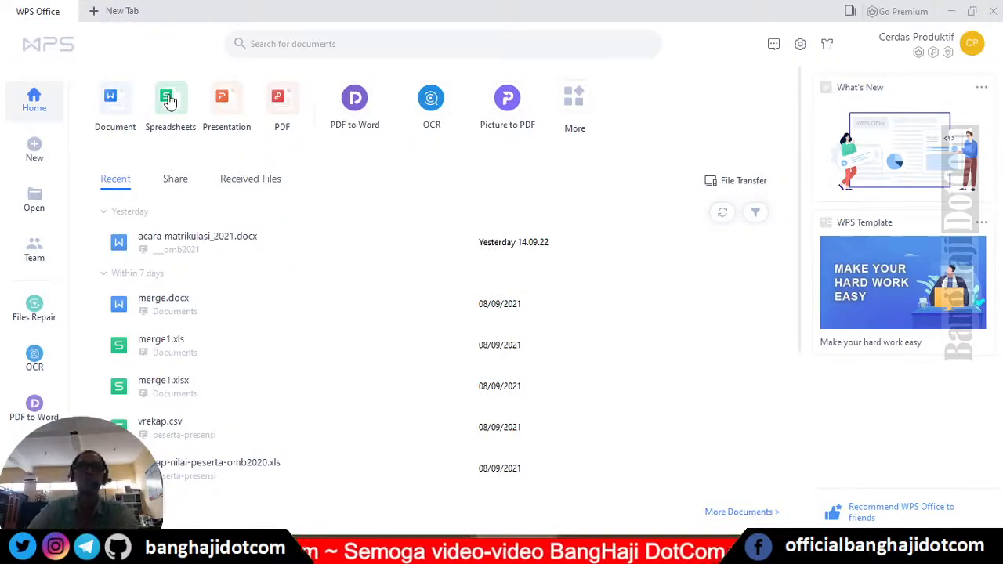
- Create a new blank spreadsheet workbook, Book1, from the Spreadsheets section of the Home page
{"action": "left_click", "coordinate": [169, 100]}
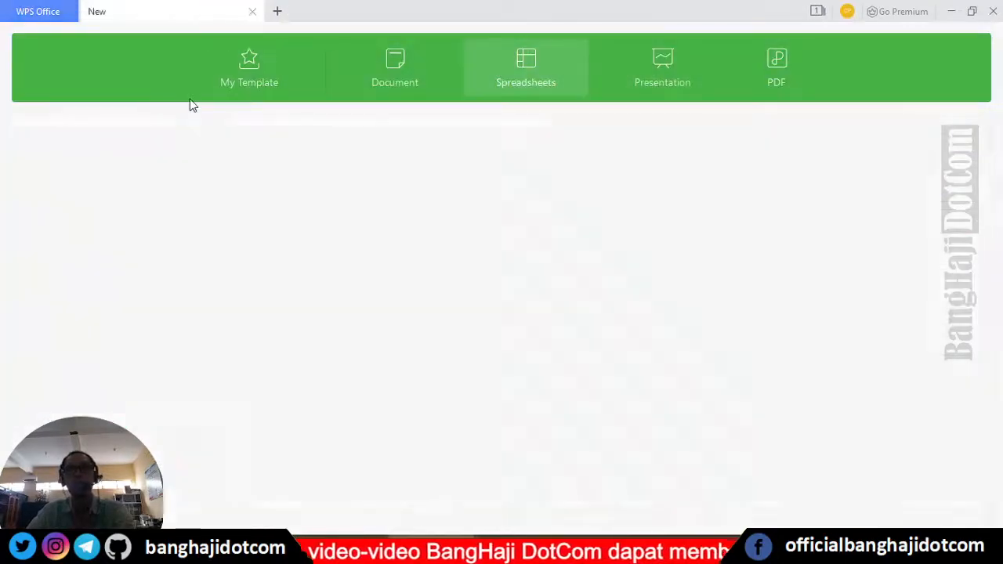
{"action": "left_click", "coordinate": [315, 236]}
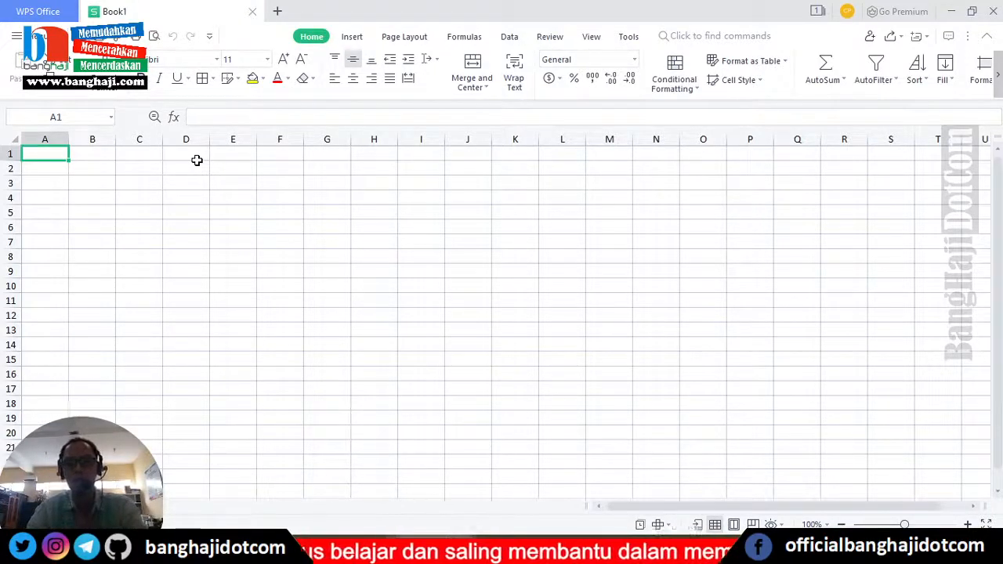
- Enter the headers Email and Nama in A1 and B1, widening columns A and B
{"action": "type", "text": "Email"}
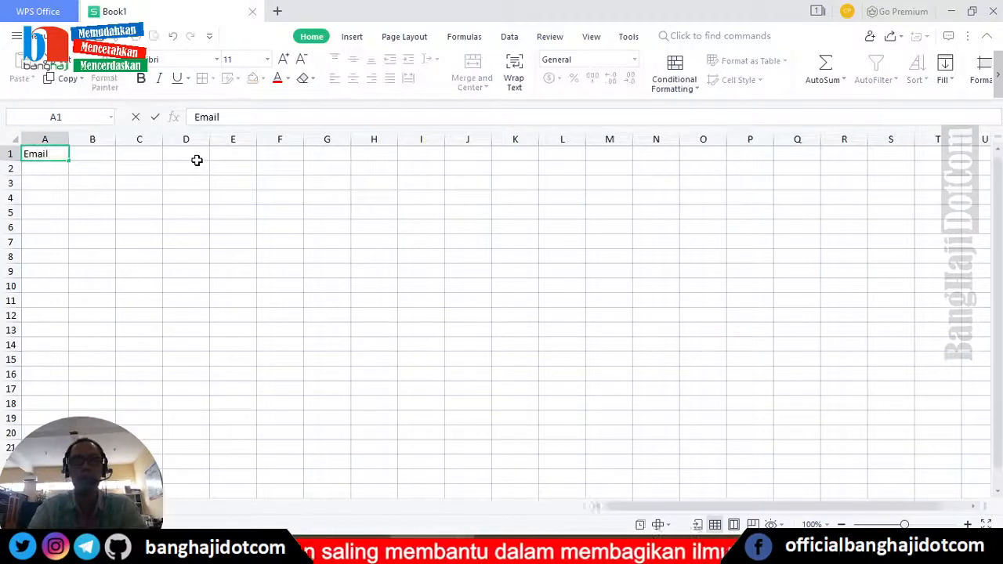
{"action": "key", "text": "Return"}
{"action": "key", "text": "Up"}
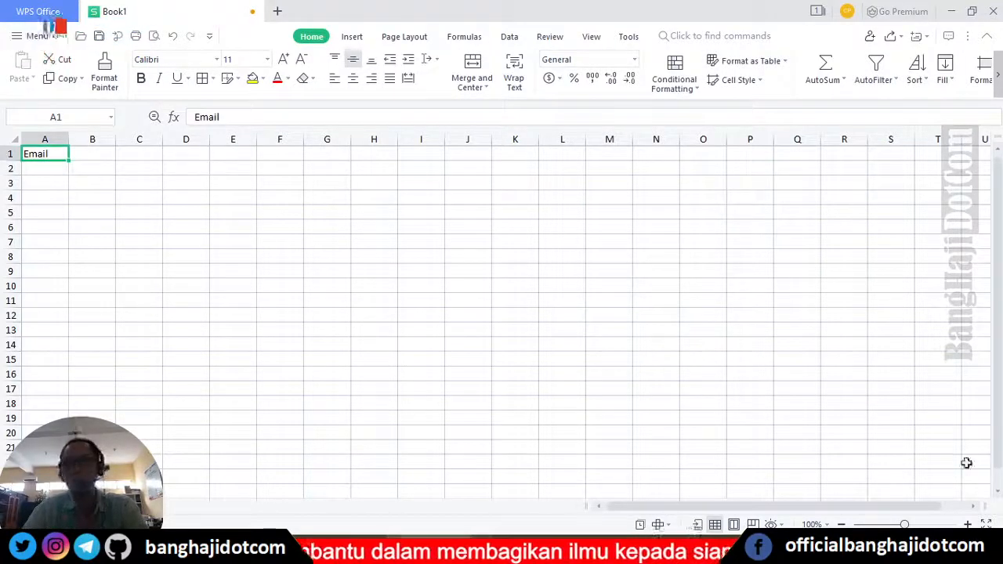
{"action": "scroll", "coordinate": [815, 458], "scroll_direction": "up", "scroll_amount": 7, "text": "ctrl"}
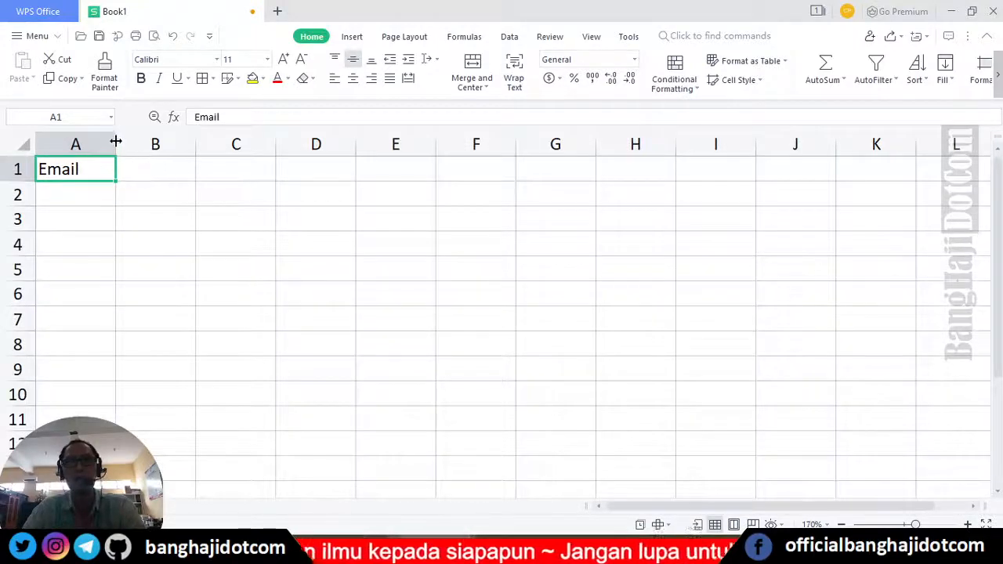
{"action": "left_click_drag", "start_coordinate": [116, 141], "coordinate": [163, 139]}
{"action": "left_click", "coordinate": [208, 170]}
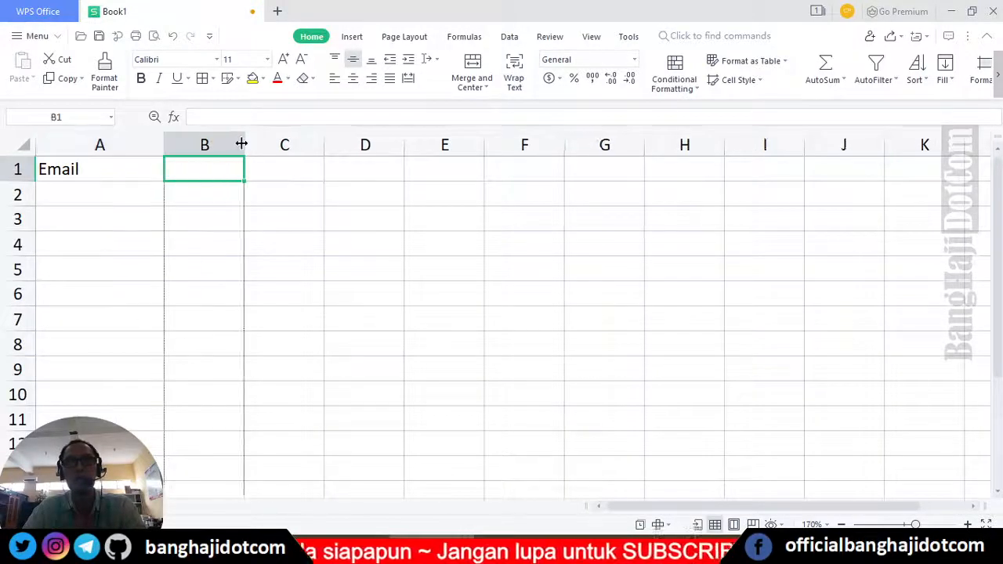
{"action": "left_click_drag", "start_coordinate": [242, 143], "coordinate": [305, 143]}
{"action": "type", "text": "Nama"}
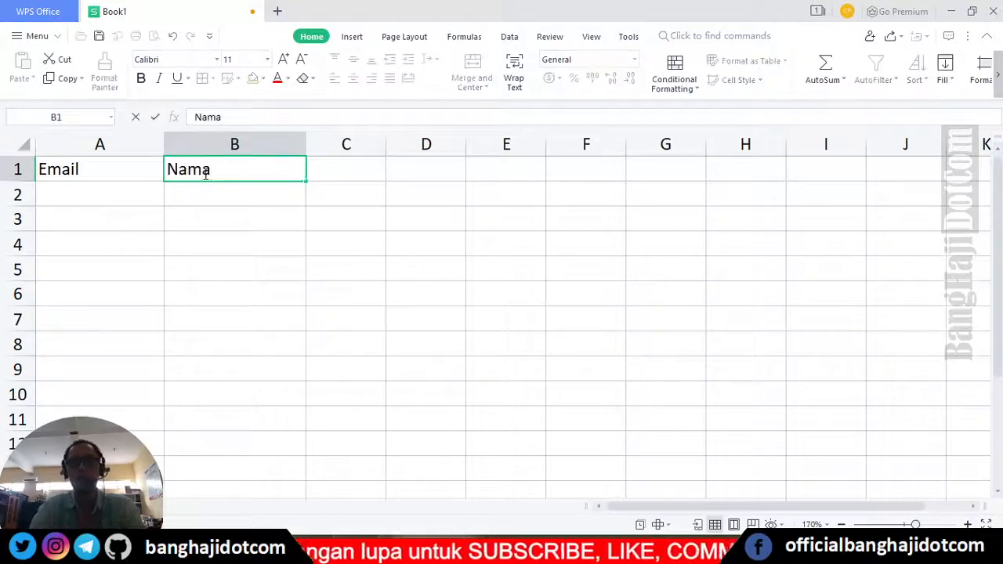
{"action": "key", "text": "Tab"}
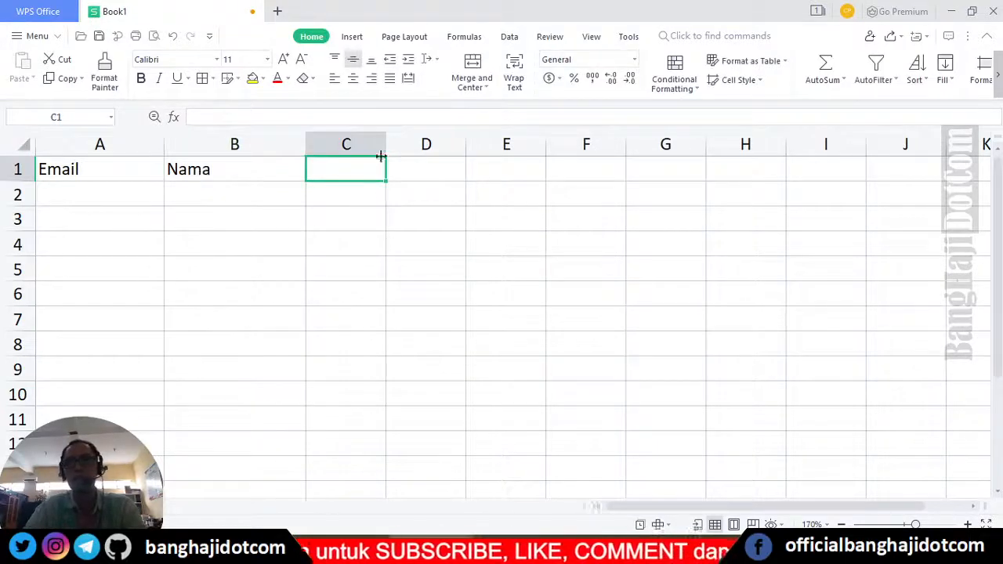
- Enter the headers Hari, Tanggal, Pukul and Tempat in C1–F1, widening column C
{"action": "left_click_drag", "start_coordinate": [381, 156], "coordinate": [458, 145]}
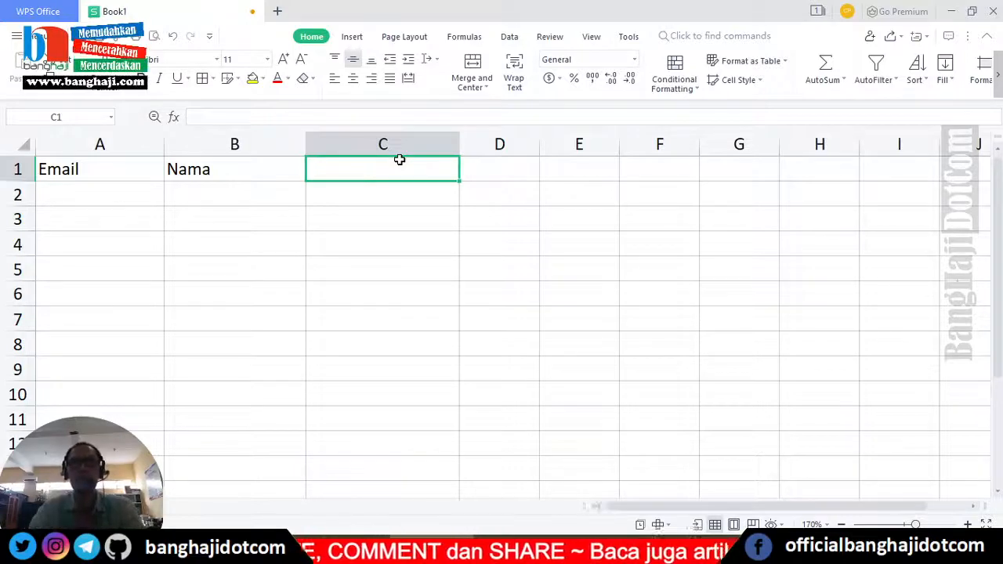
{"action": "type", "text": "P"}
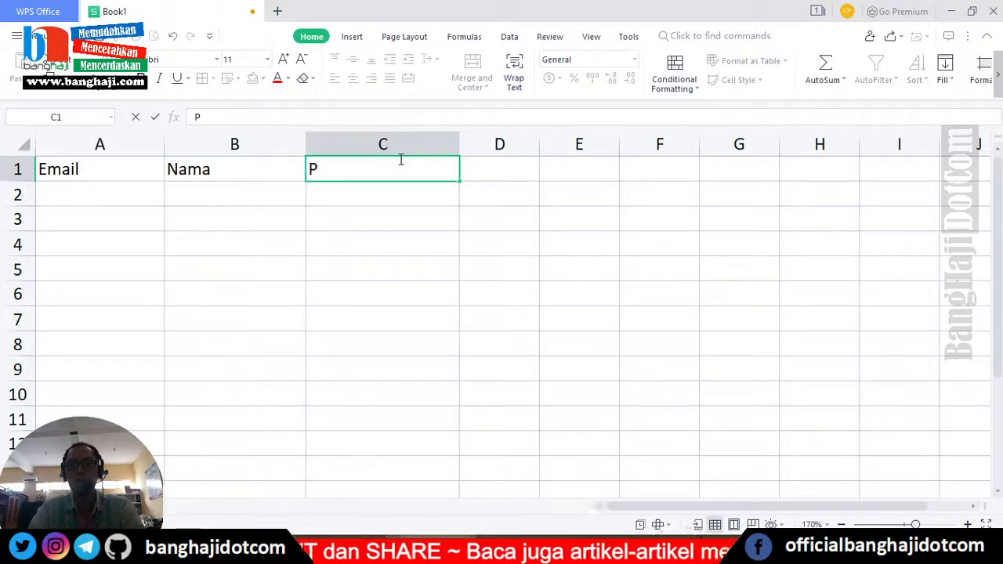
{"action": "key", "text": "BackSpace"}
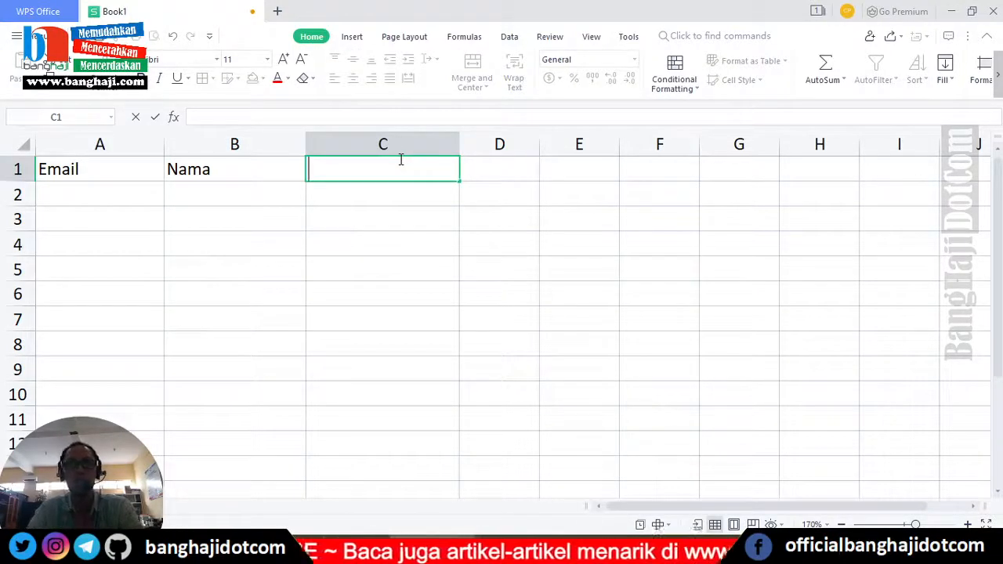
{"action": "type", "text": "Hari"}
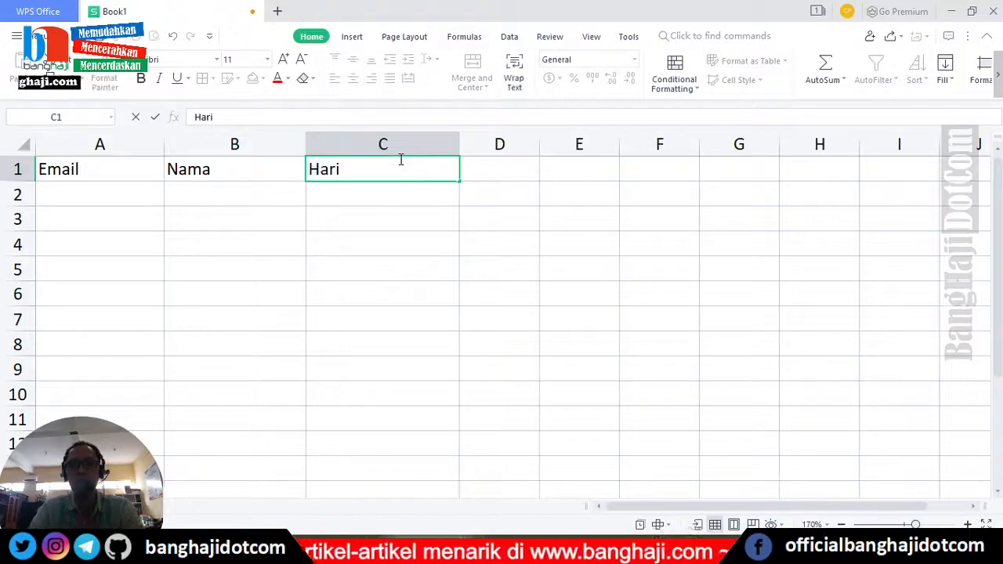
{"action": "key", "text": "Tab"}
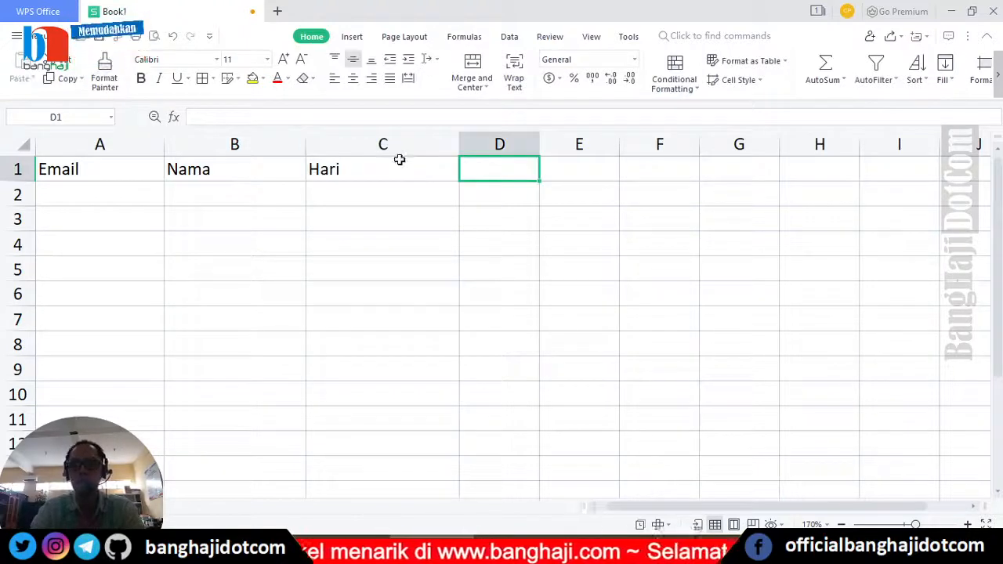
{"action": "type", "text": "Tangga"}
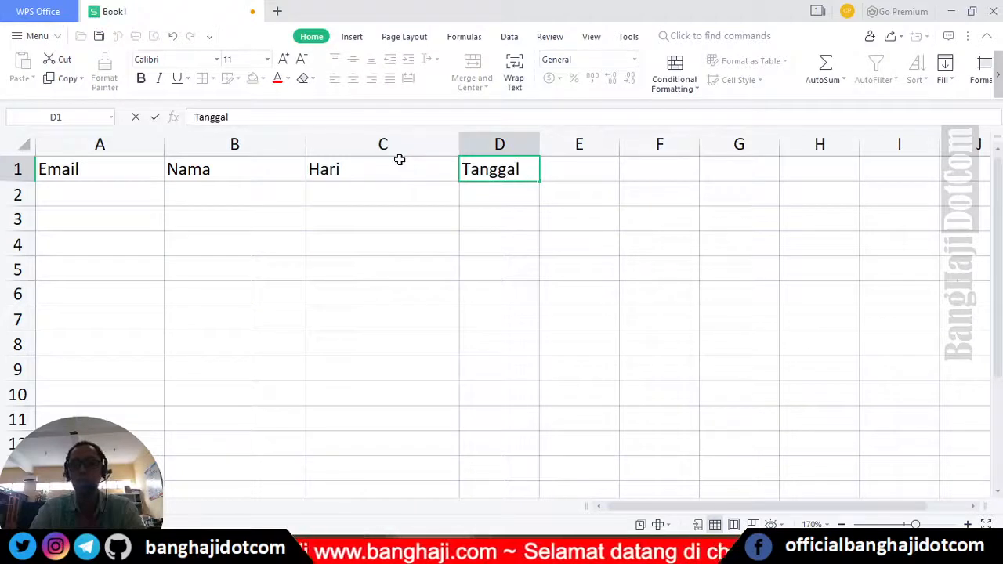
{"action": "type", "text": "l"}
{"action": "left_click", "coordinate": [400, 160]}
{"action": "key", "text": "Tab"}
{"action": "key", "text": "Tab"}
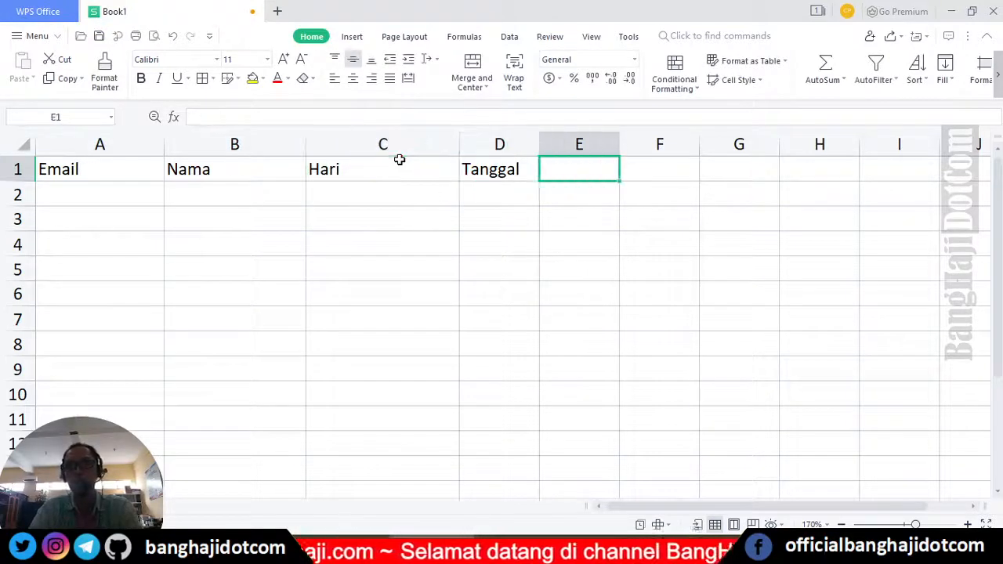
{"action": "type", "text": "Pukul"}
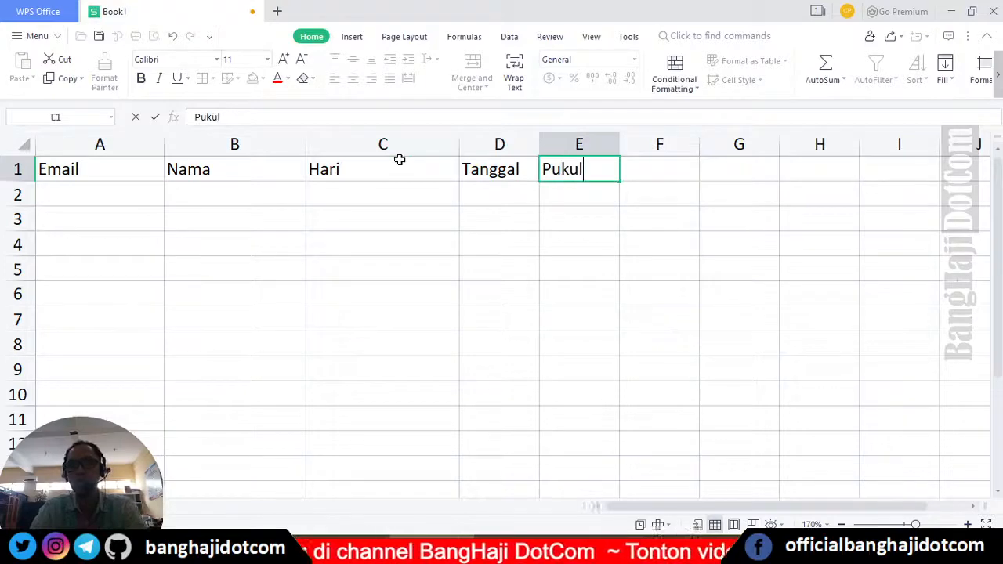
{"action": "key", "text": "Tab"}
{"action": "type", "text": "T"}
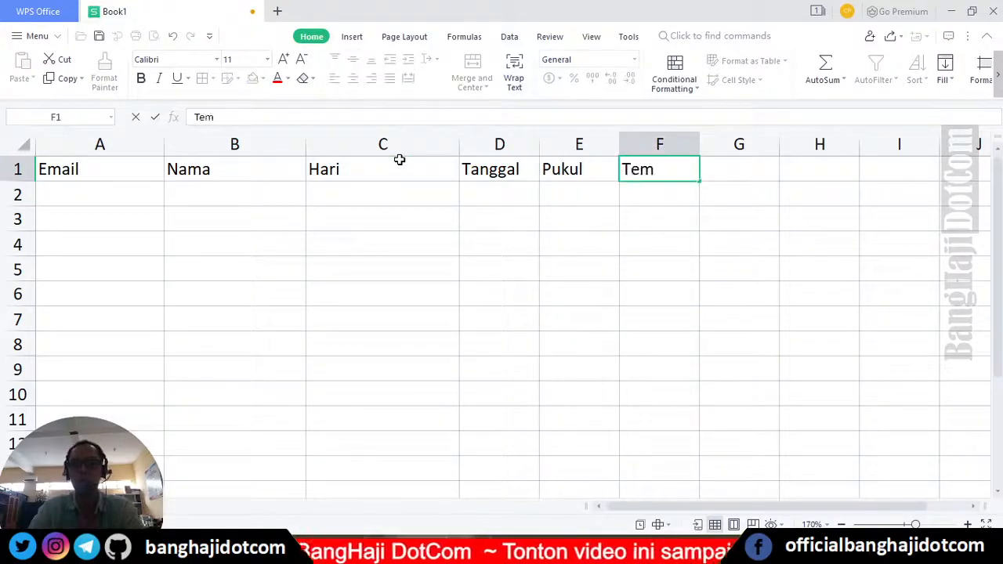
{"action": "key", "text": "Return"}
{"action": "key", "text": "Up"}
{"action": "key", "text": "Left"}
{"action": "key", "text": "Left"}
{"action": "key", "text": "Left"}
{"action": "key", "text": "Left"}
{"action": "key", "text": "Left"}
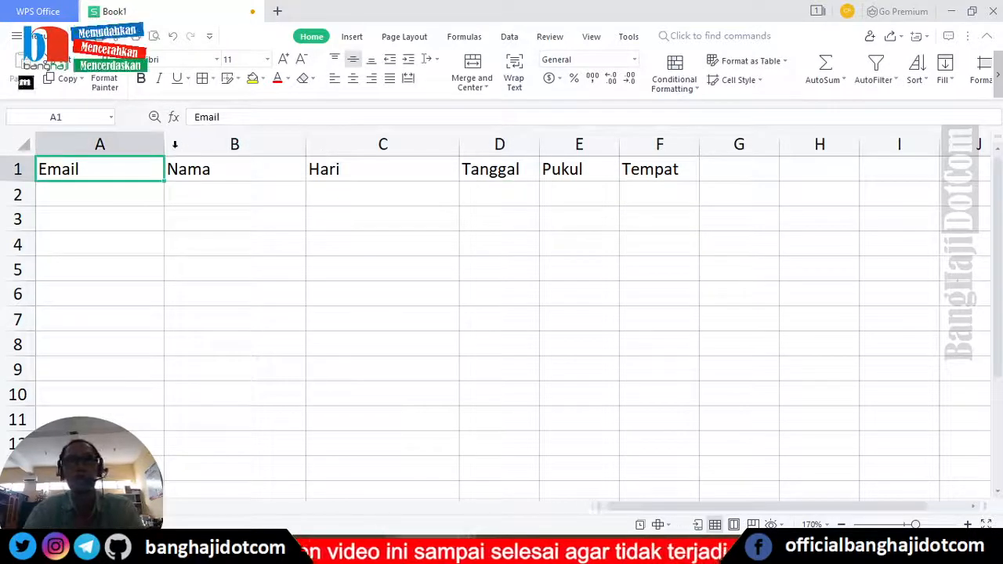
- Narrow columns A, B and C, and widen columns D, E and F to fit their headers
{"action": "left_click_drag", "start_coordinate": [164, 144], "coordinate": [112, 145]}
{"action": "left_click_drag", "start_coordinate": [253, 144], "coordinate": [208, 144]}
{"action": "left_click_drag", "start_coordinate": [73, 144], "coordinate": [591, 144]}
{"action": "left_click", "coordinate": [419, 163]}
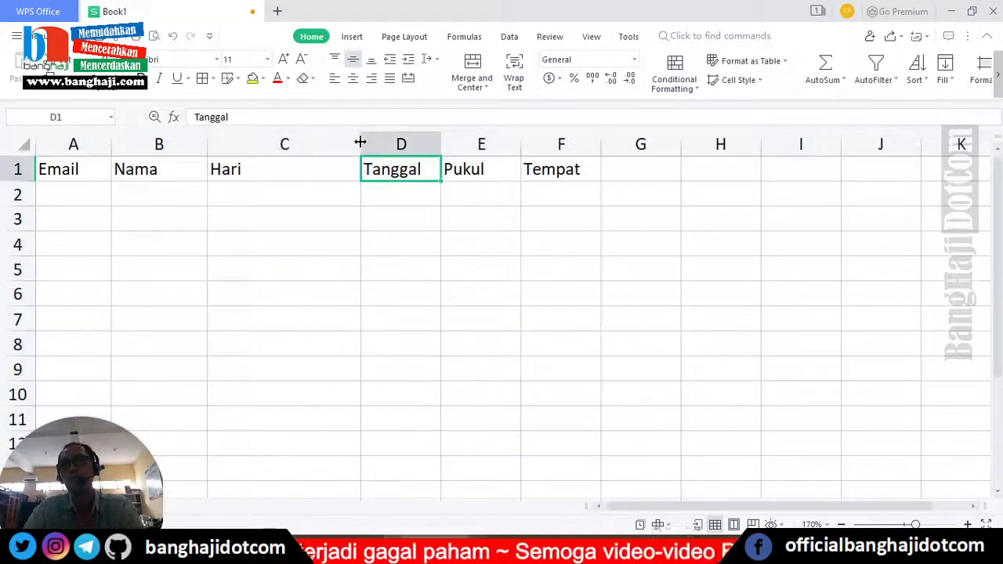
{"action": "left_click_drag", "start_coordinate": [360, 142], "coordinate": [333, 145]}
{"action": "left_click_drag", "start_coordinate": [412, 145], "coordinate": [428, 145]}
{"action": "left_click_drag", "start_coordinate": [507, 142], "coordinate": [525, 142]}
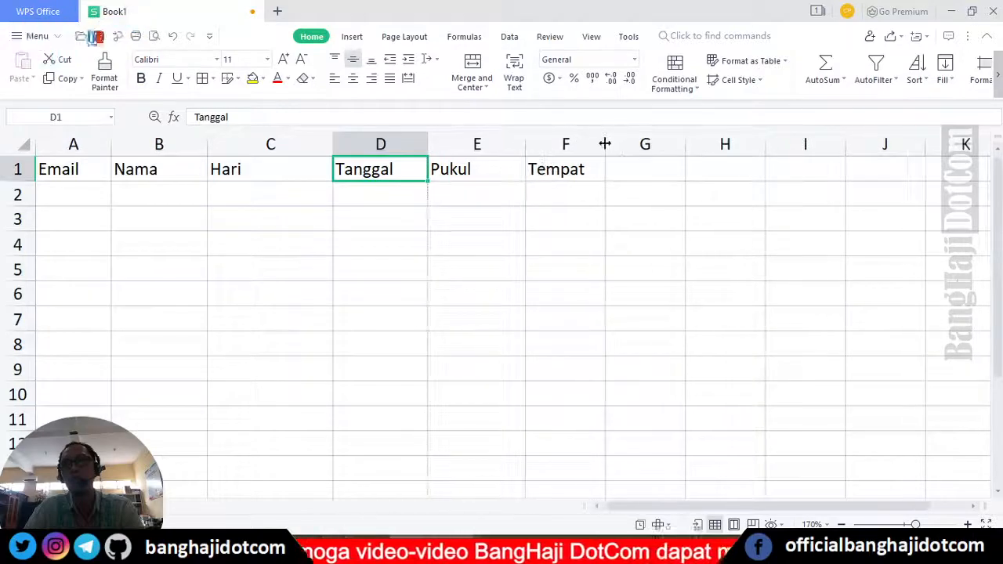
{"action": "left_click_drag", "start_coordinate": [605, 144], "coordinate": [638, 144]}
- Widen columns B and A a bit more to make room for the row 2 entries
{"action": "left_click", "coordinate": [76, 191]}
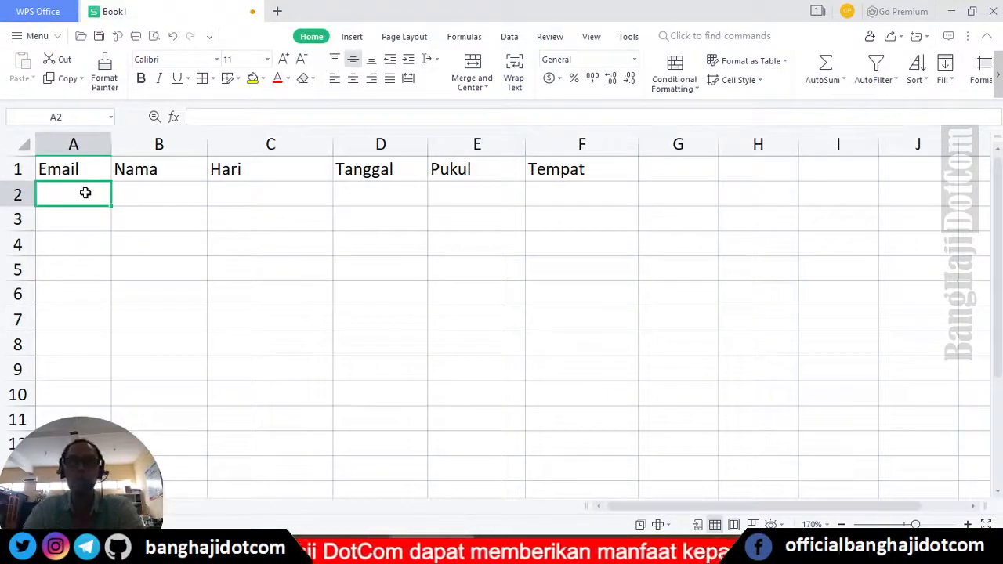
{"action": "left_click_drag", "start_coordinate": [207, 145], "coordinate": [234, 146]}
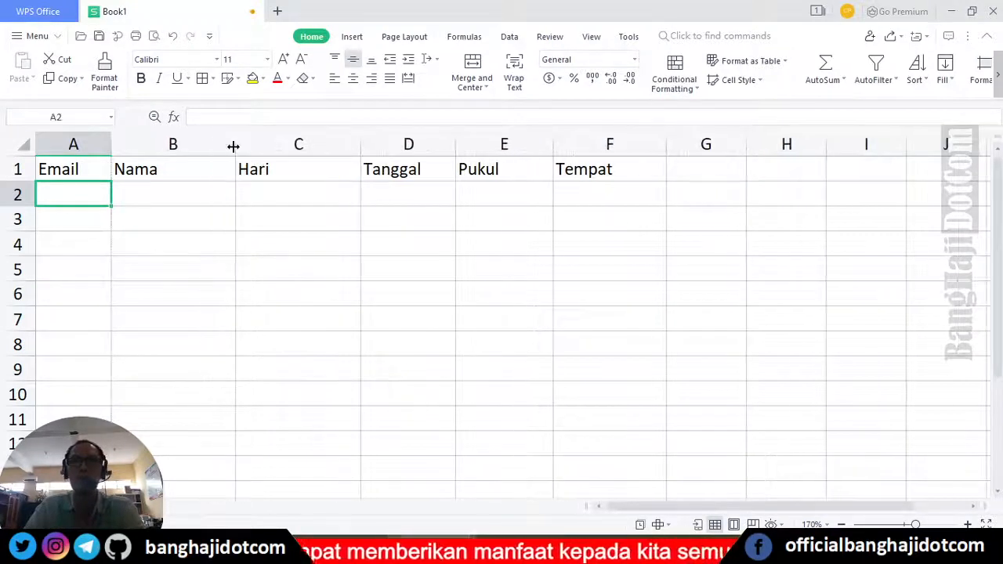
{"action": "left_click", "coordinate": [298, 199]}
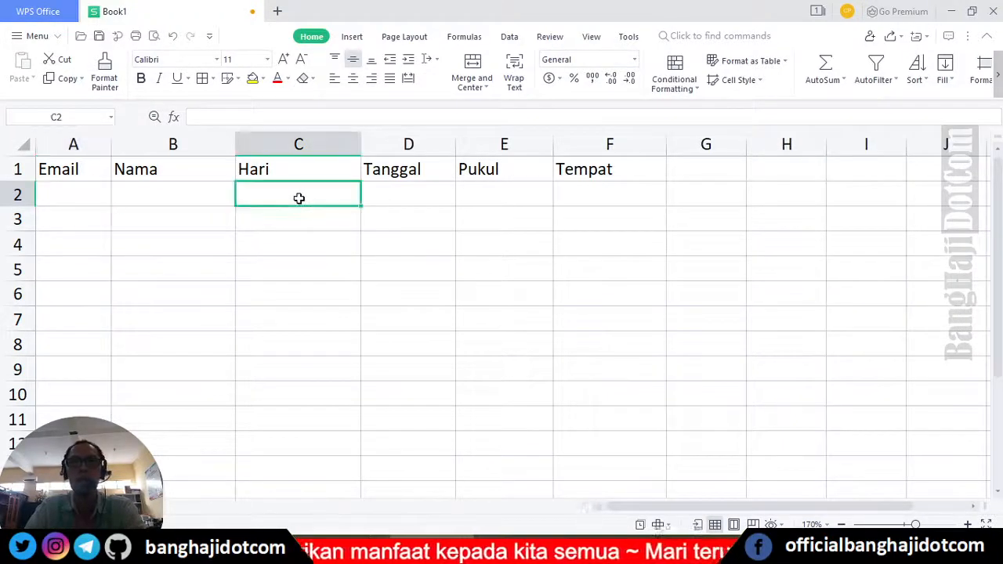
{"action": "left_click", "coordinate": [439, 195]}
{"action": "left_click", "coordinate": [486, 195]}
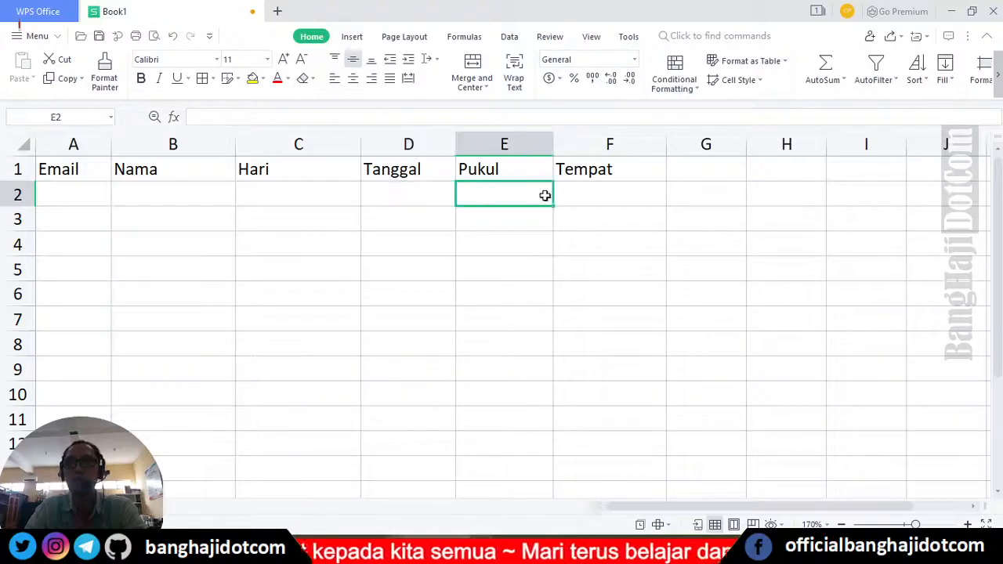
{"action": "left_click", "coordinate": [583, 194]}
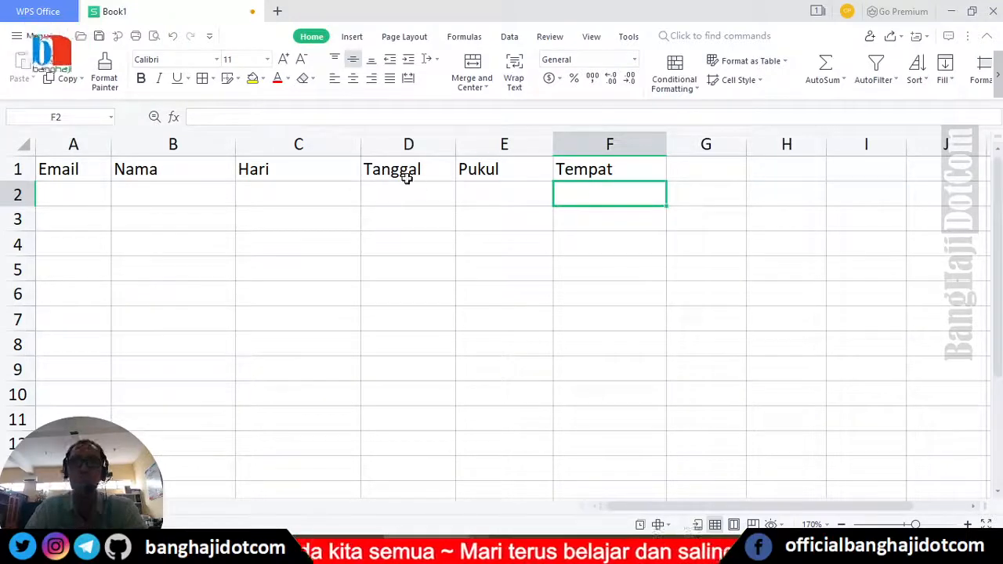
{"action": "left_click", "coordinate": [89, 202]}
{"action": "left_click_drag", "start_coordinate": [111, 145], "coordinate": [174, 145]}
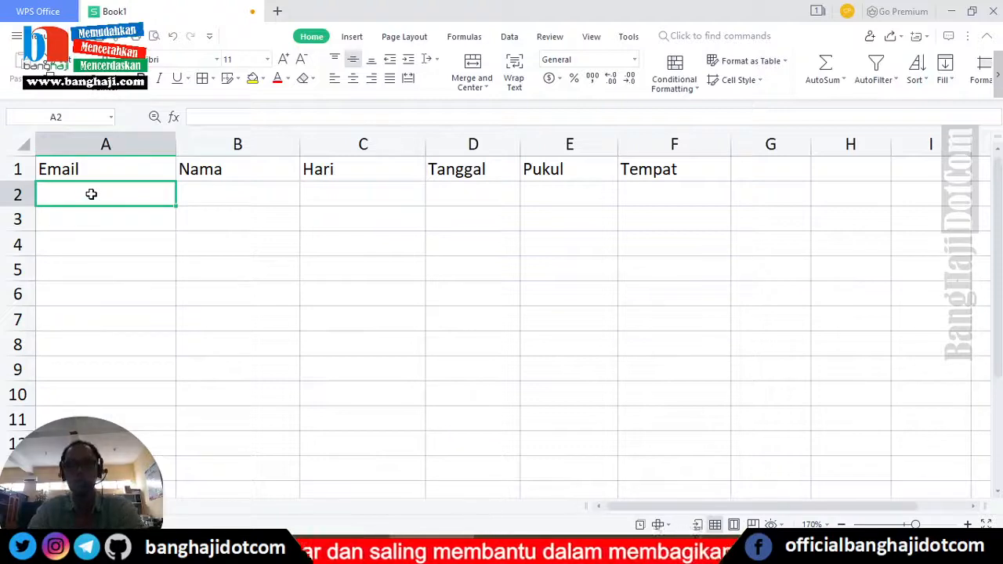
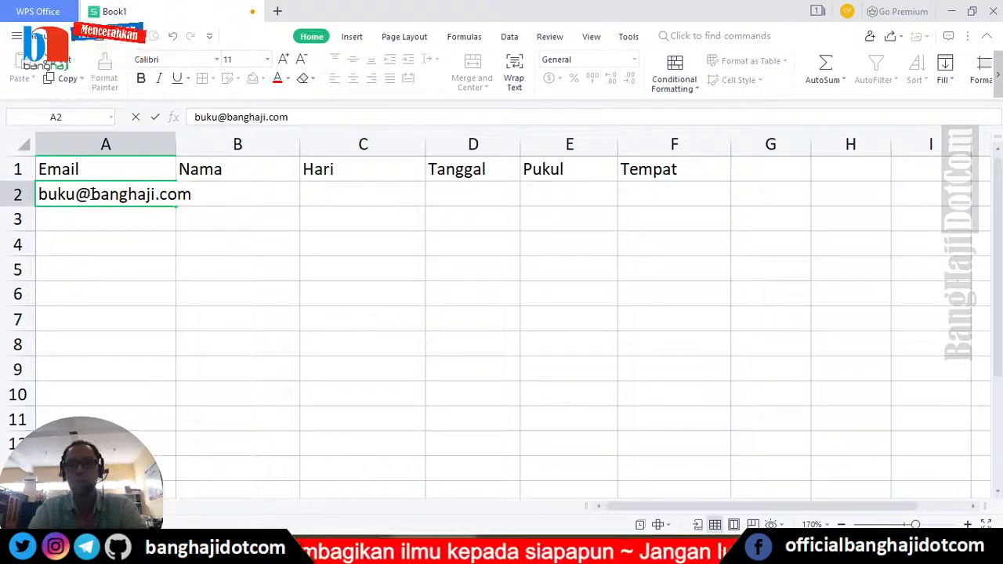
- Enter the first contact's email and full name in A2 and B2, widening columns A and B
{"action": "key", "text": "Tab"}
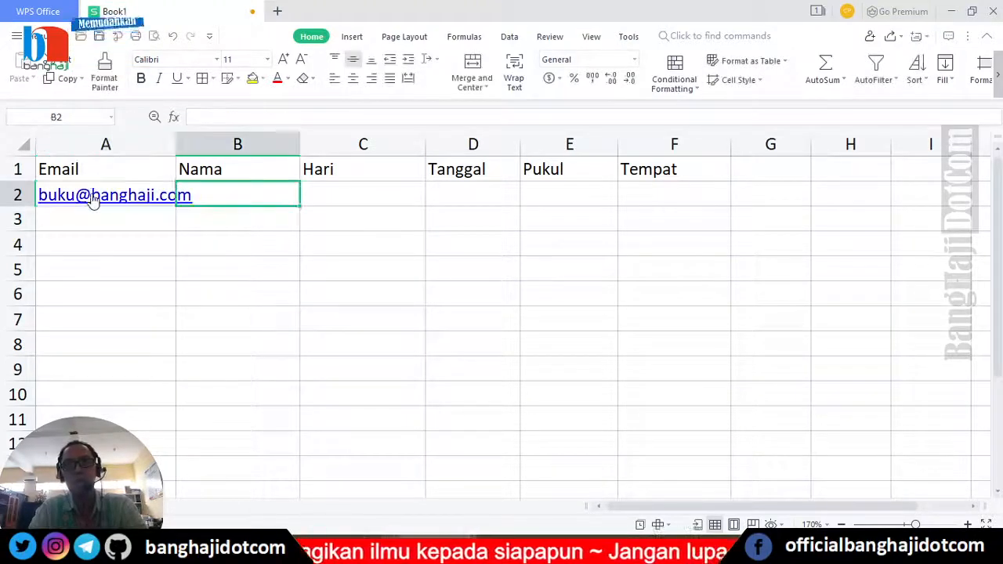
{"action": "left_click_drag", "start_coordinate": [174, 146], "coordinate": [208, 146]}
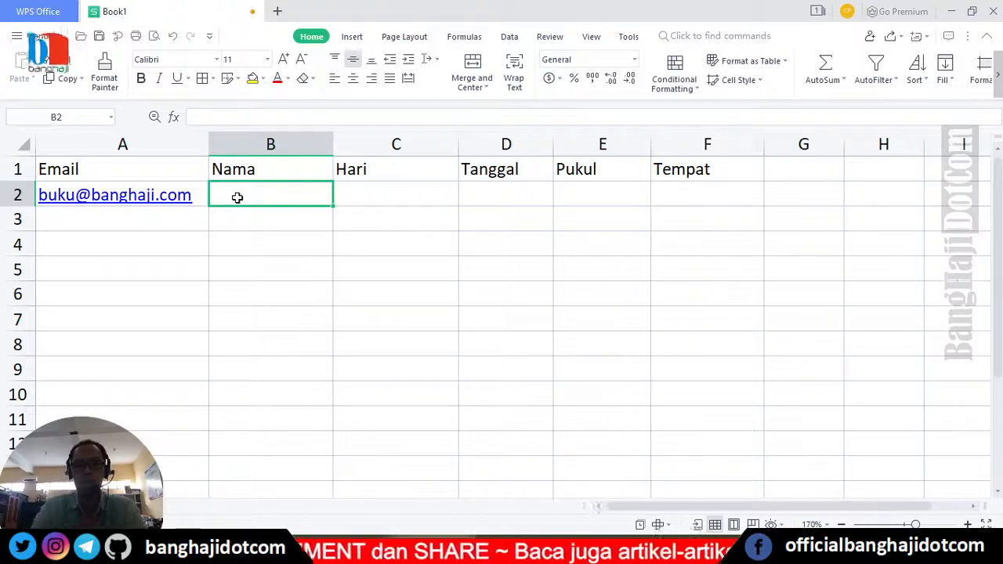
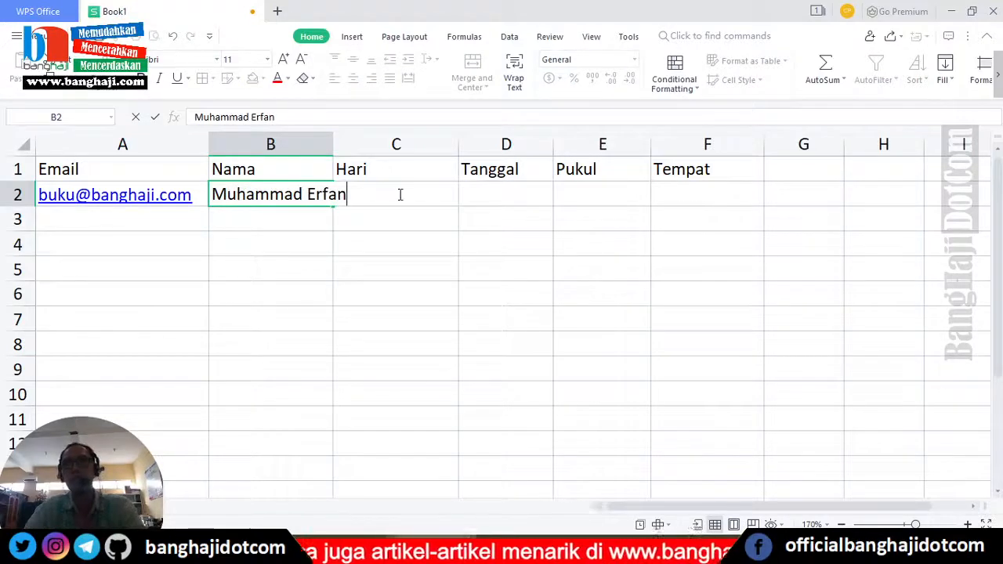
{"action": "left_click", "coordinate": [438, 223]}
{"action": "left_click_drag", "start_coordinate": [334, 147], "coordinate": [389, 146]}
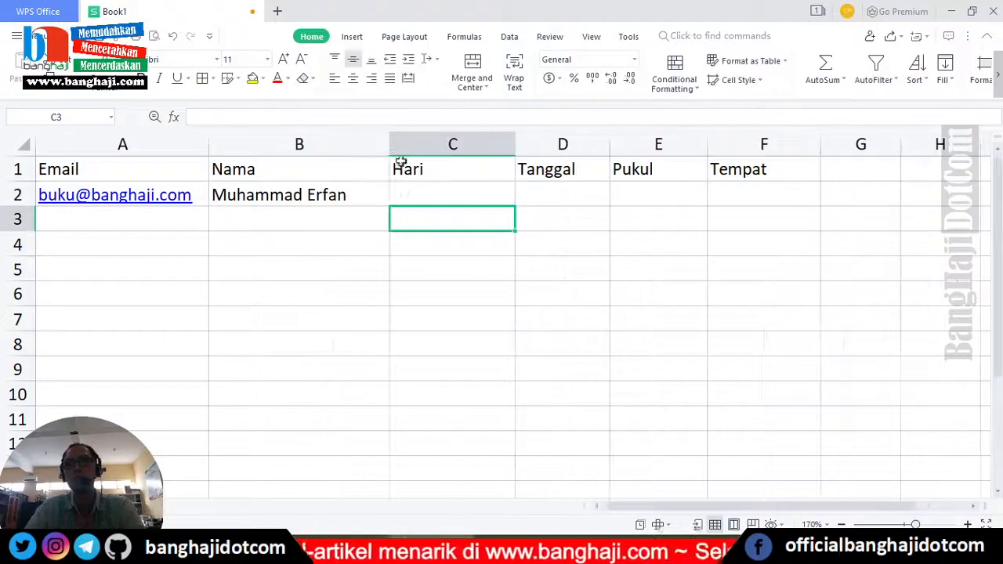
- Enter Sabtu in C2 and the date 11 September 2021 in D2, widening columns D and E
{"action": "left_click", "coordinate": [431, 192]}
{"action": "type", "text": "Sabtu"}
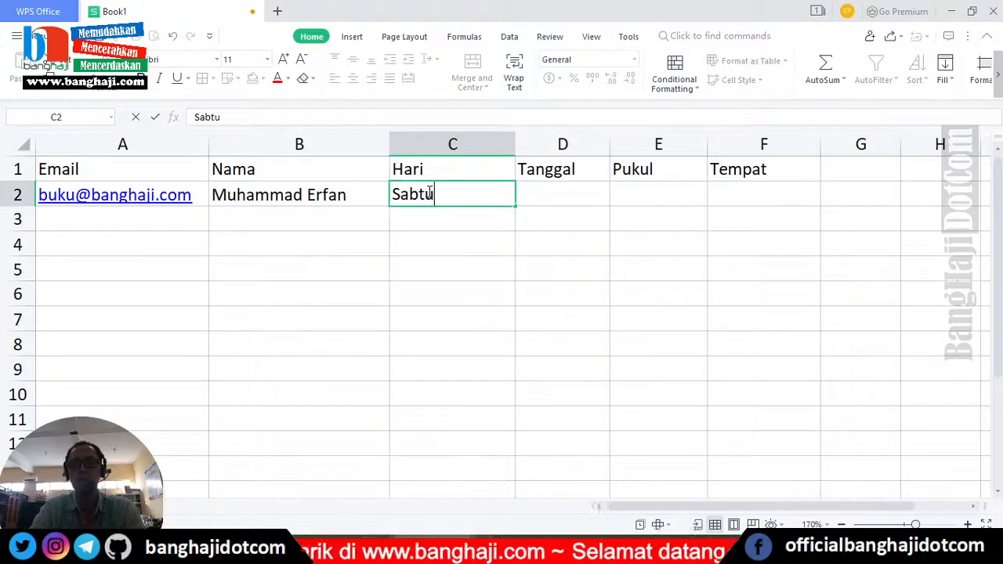
{"action": "key", "text": "Tab"}
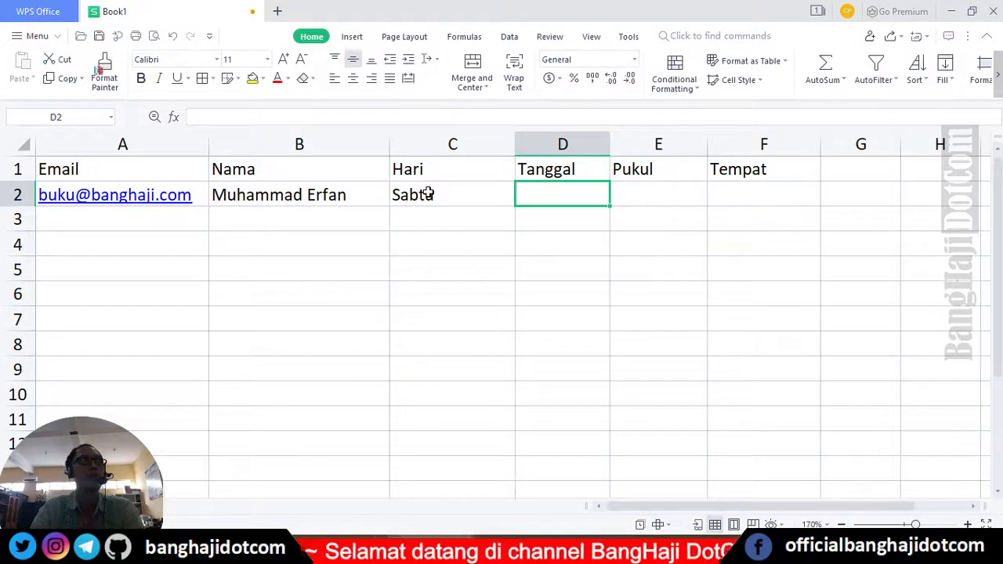
{"action": "type", "text": "11 "}
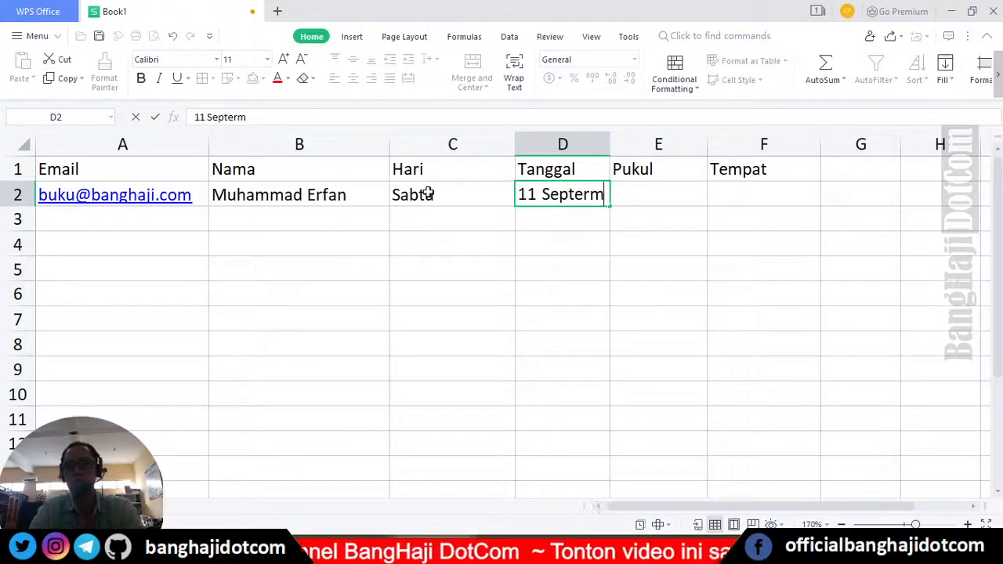
{"action": "type", "text": "September "}
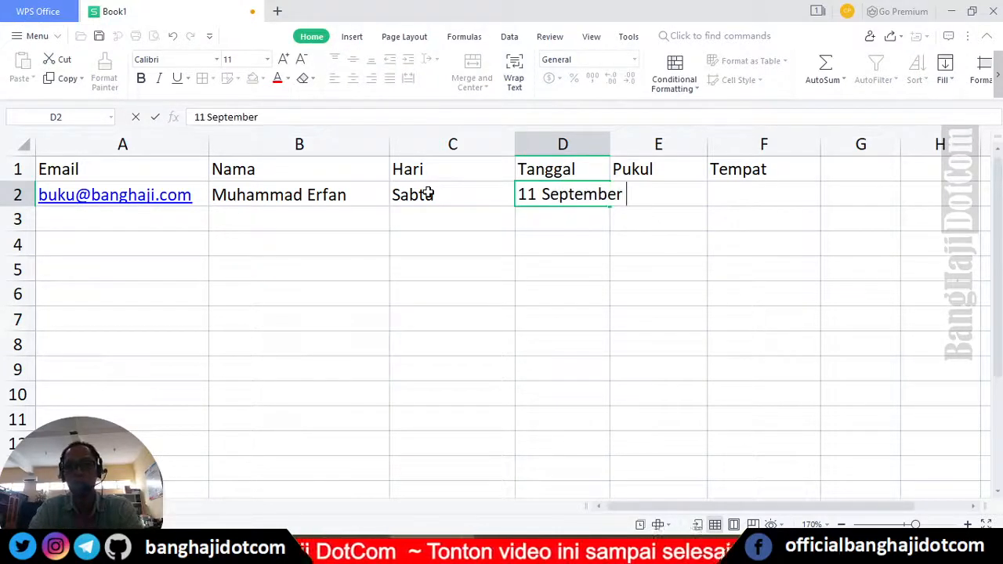
{"action": "type", "text": "2021"}
{"action": "key", "text": "Tab"}
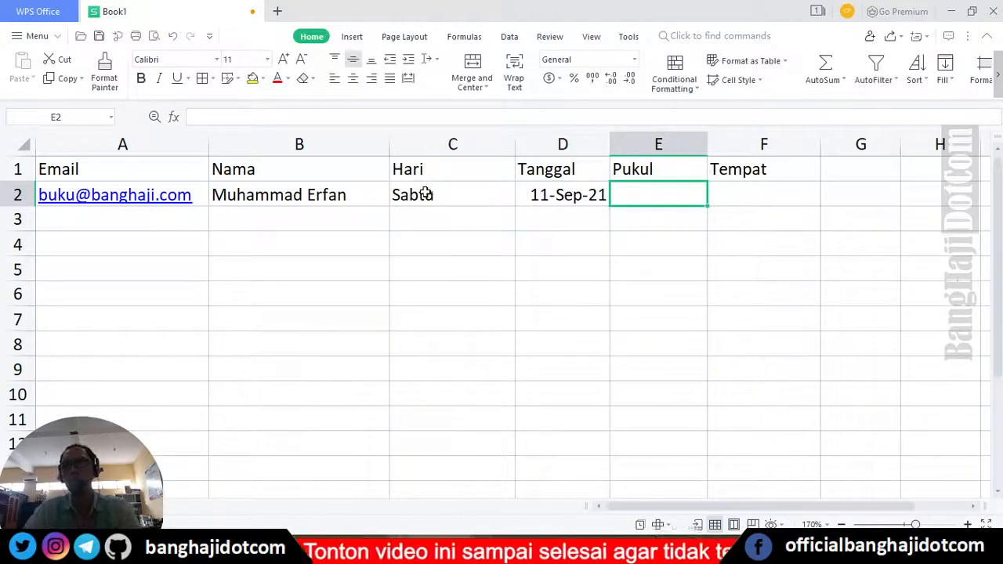
{"action": "left_click_drag", "start_coordinate": [600, 141], "coordinate": [649, 141]}
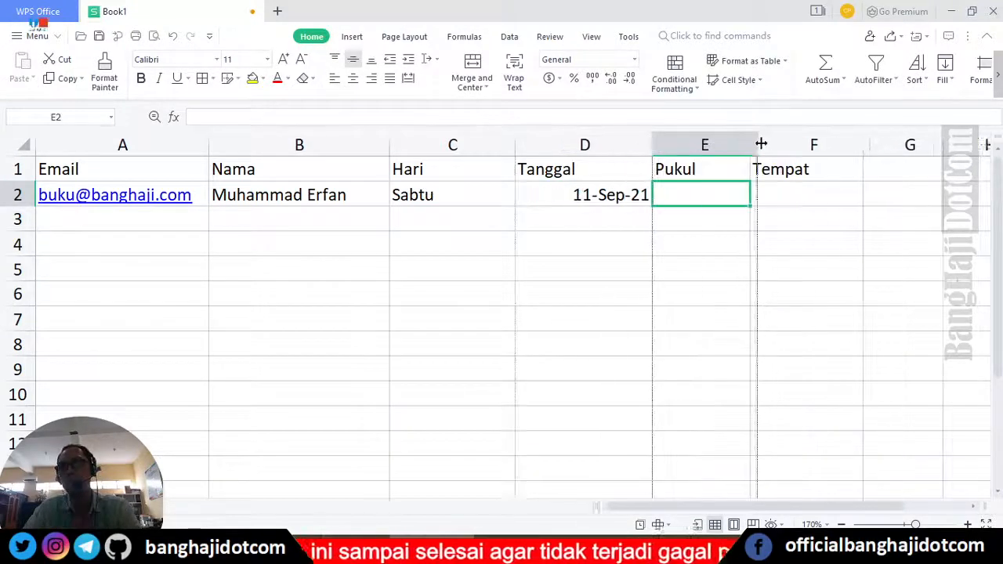
{"action": "left_click_drag", "start_coordinate": [753, 141], "coordinate": [832, 141]}
- Fix D2 so it keeps '11 September 2021 as text, and widen column D to fit
{"action": "double_click", "coordinate": [543, 195]}
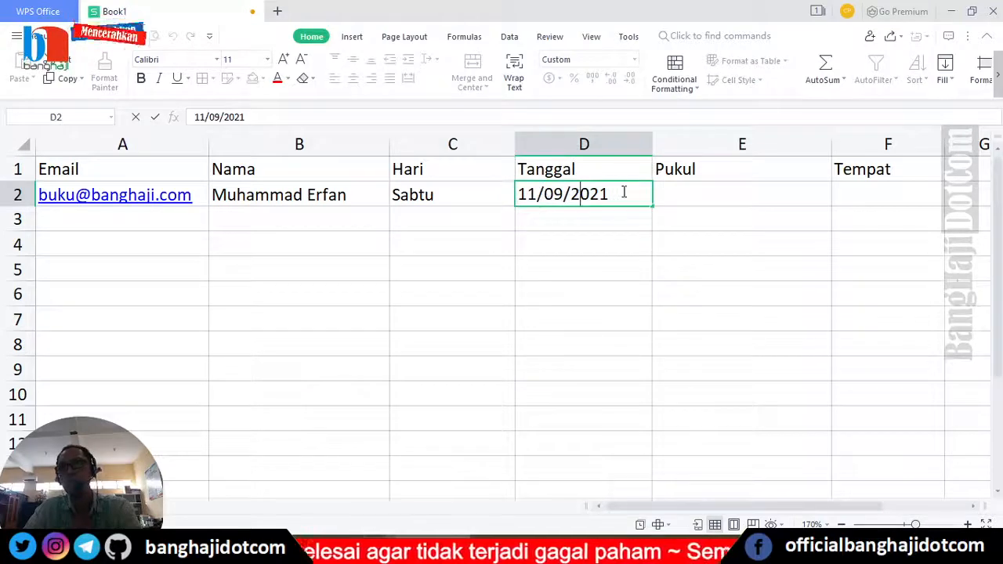
{"action": "left_click_drag", "start_coordinate": [632, 193], "coordinate": [570, 195]}
{"action": "left_click", "coordinate": [535, 195]}
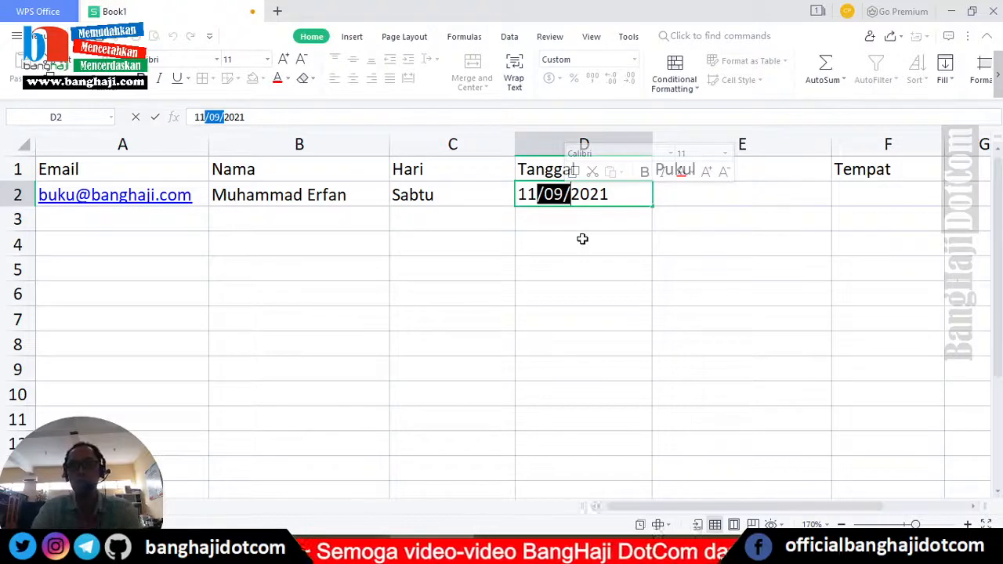
{"action": "key", "text": "Right"}
{"action": "key", "text": "Home"}
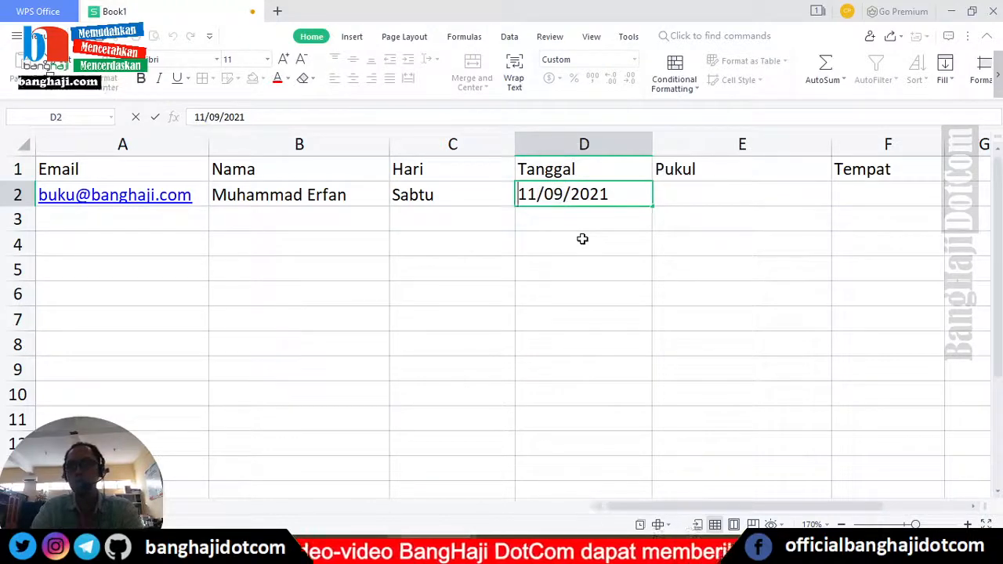
{"action": "type", "text": "'"}
{"action": "key", "text": "Right"}
{"action": "key", "text": "Right"}
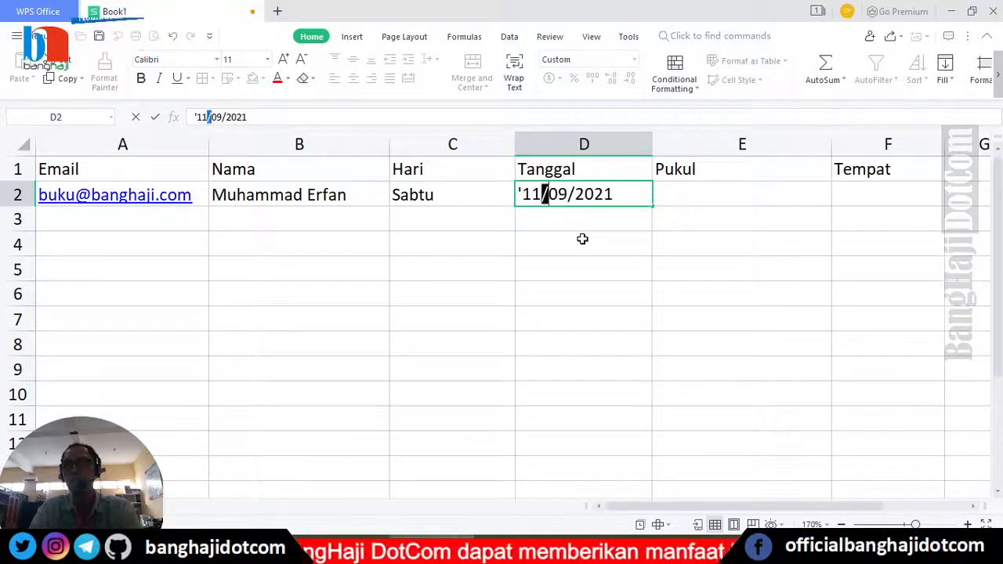
{"action": "key", "text": "shift+Right"}
{"action": "key", "text": "shift+Right"}
{"action": "key", "text": "shift+Right"}
{"action": "key", "text": "shift+Right"}
{"action": "type", "text": "September"}
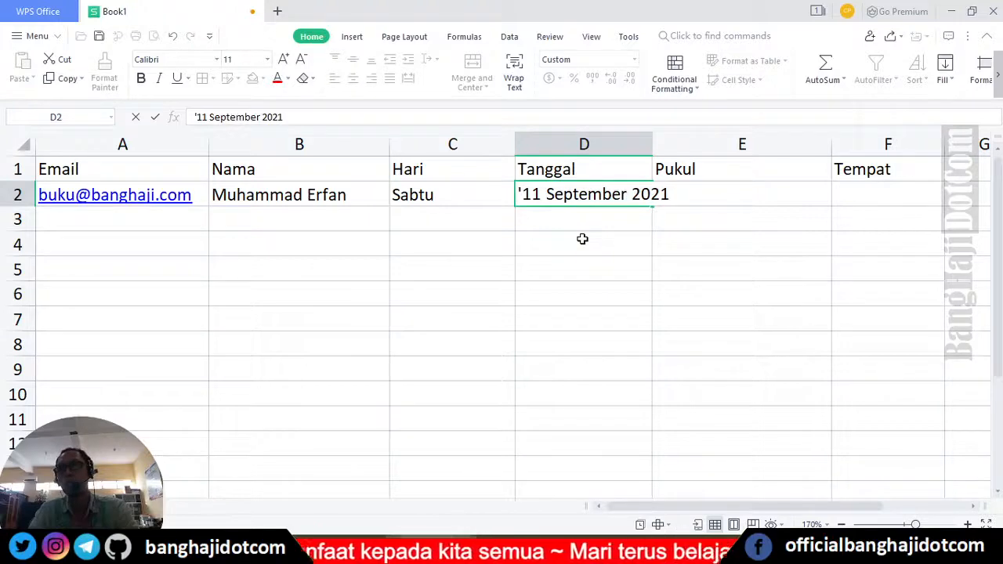
{"action": "key", "text": "Return"}
{"action": "key", "text": "Up"}
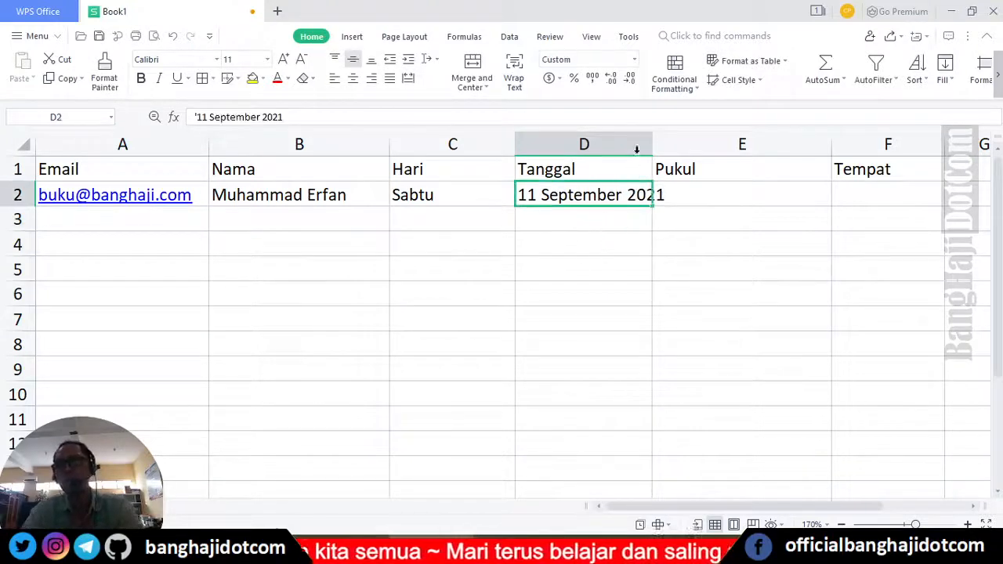
{"action": "left_click_drag", "start_coordinate": [652, 145], "coordinate": [687, 144]}
- Enter the time 09:00 WIB in E2
{"action": "left_click", "coordinate": [736, 188]}
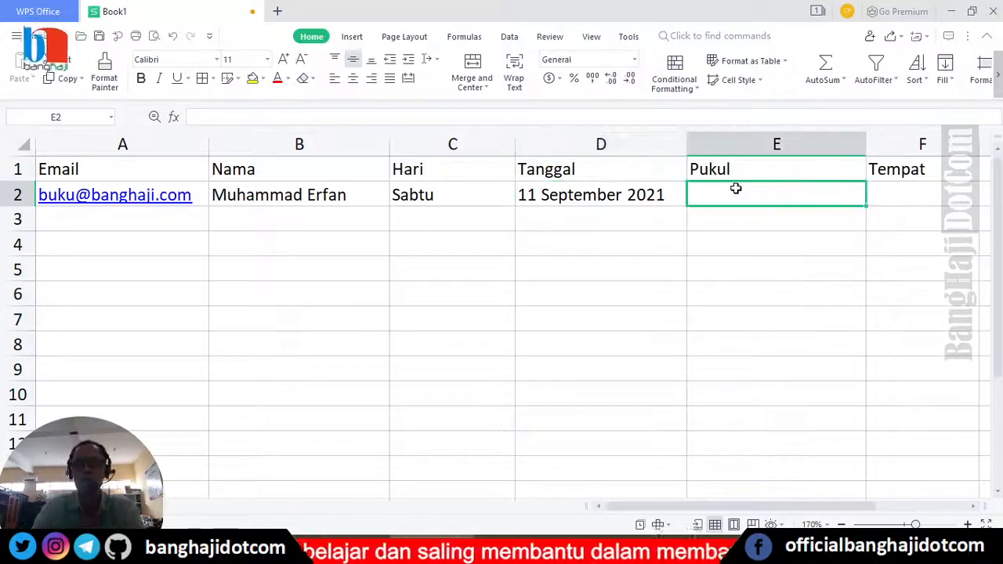
{"action": "type", "text": "09:"}
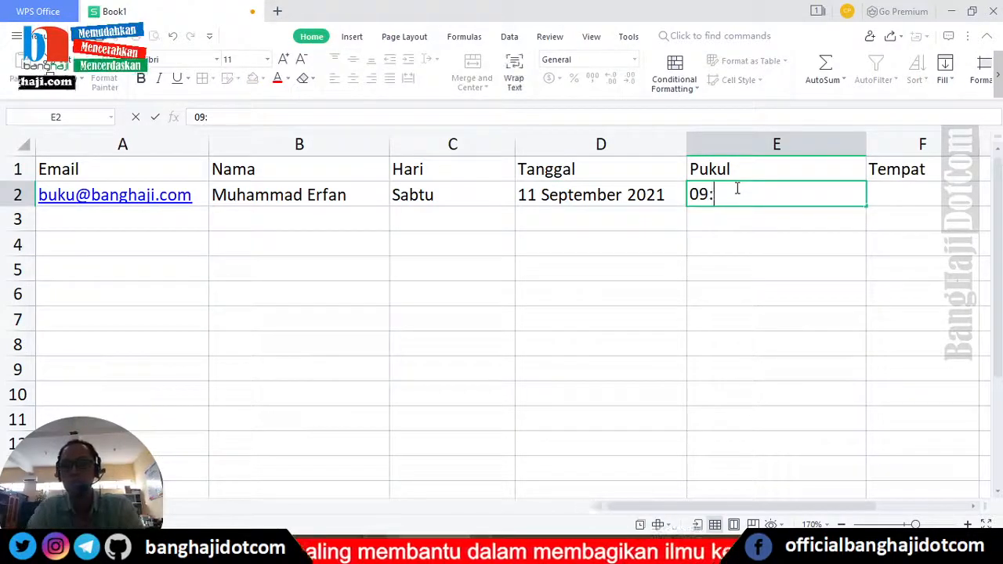
{"action": "type", "text": "00 WI"}
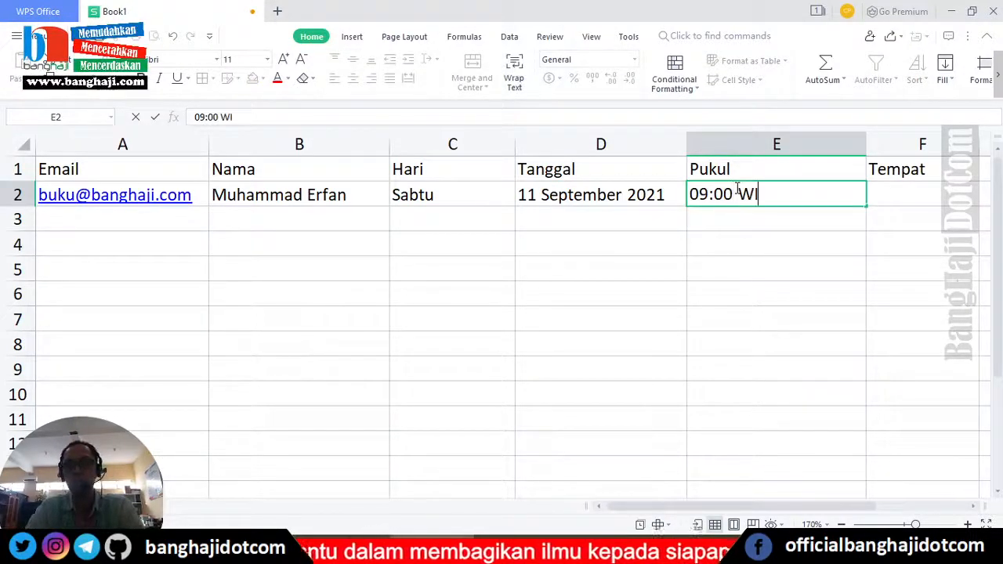
{"action": "type", "text": "B"}
{"action": "key", "text": "Return"}
{"action": "left_click", "coordinate": [737, 188]}
{"action": "key", "text": "Tab"}
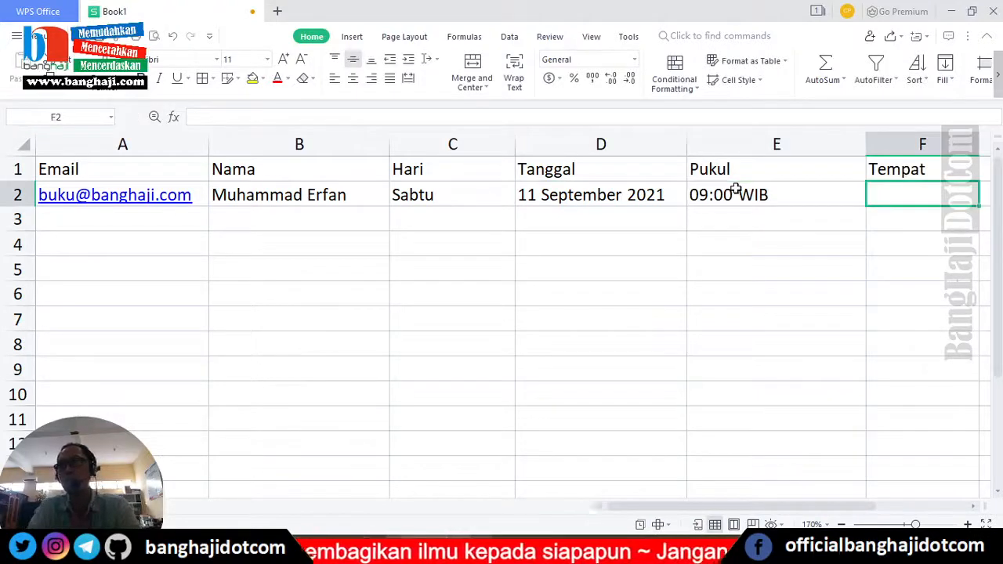
- Enter Ruang Meeting Lantai 3 in F2, resizing columns C, E and F to fit
{"action": "type", "text": "Ruang"}
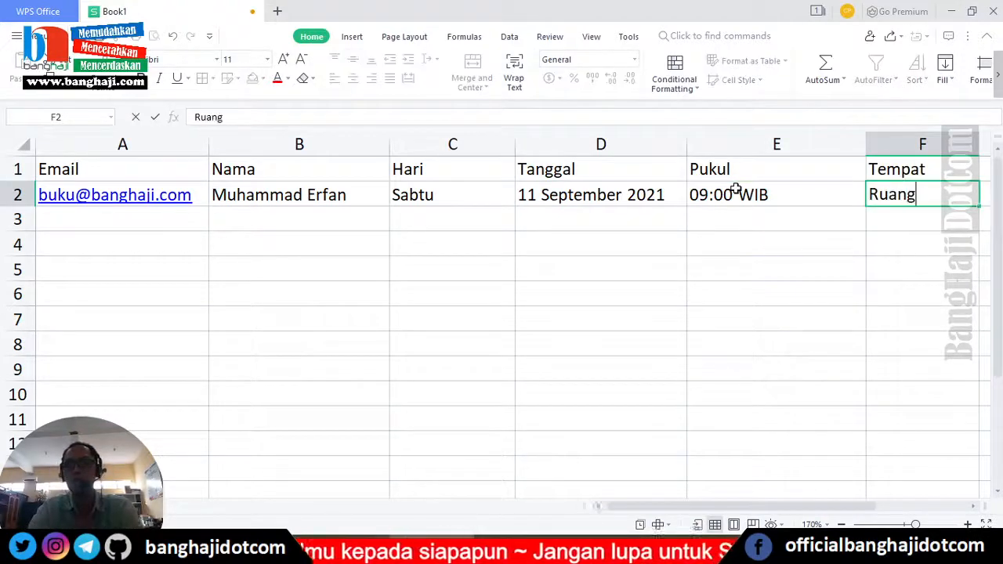
{"action": "type", "text": " Meeting"}
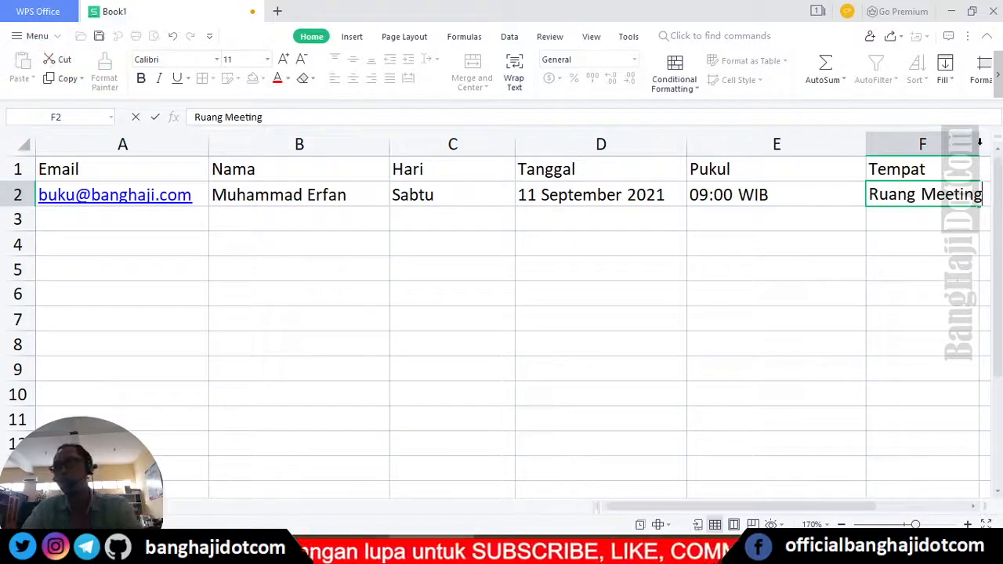
{"action": "left_click", "coordinate": [513, 138]}
{"action": "left_click_drag", "start_coordinate": [515, 151], "coordinate": [463, 152]}
{"action": "left_click_drag", "start_coordinate": [813, 144], "coordinate": [733, 160]}
{"action": "left_click_drag", "start_coordinate": [844, 144], "coordinate": [941, 149]}
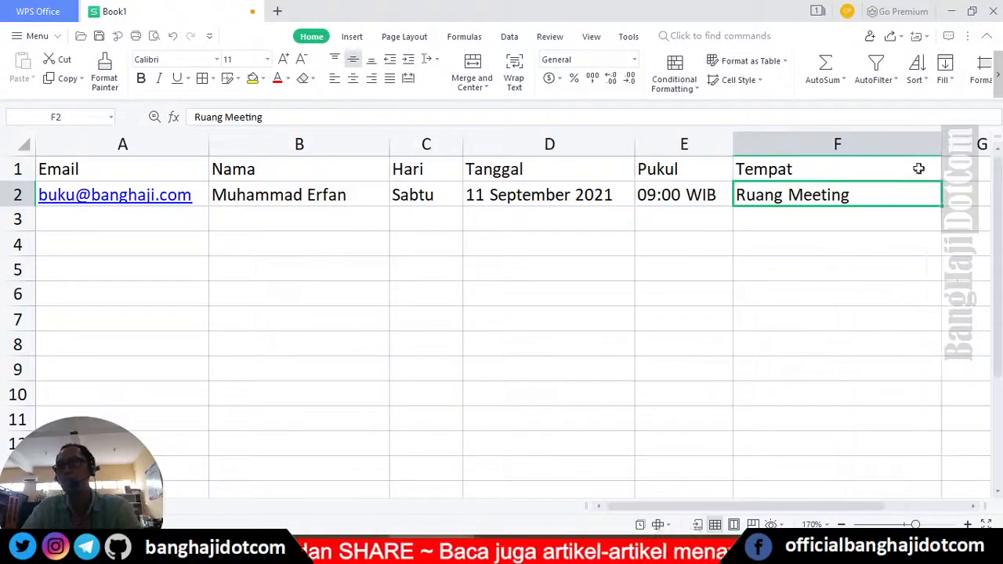
{"action": "double_click", "coordinate": [878, 195]}
{"action": "type", "text": "Lantai"}
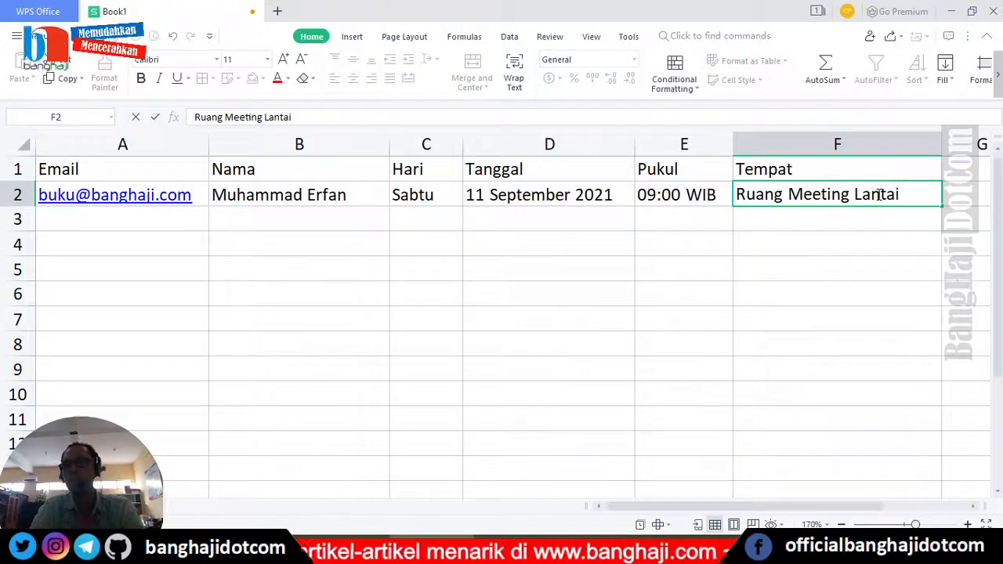
{"action": "type", "text": " 3"}
{"action": "key", "text": "Return"}
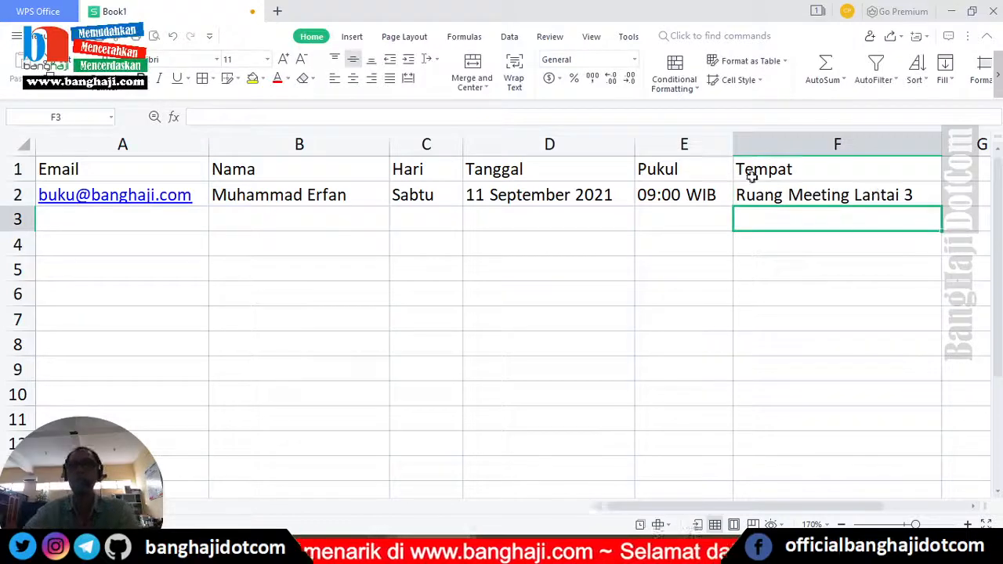
- Enter the second contact's email and full name in row 3, then Senin as the Hari
{"action": "left_click", "coordinate": [137, 219]}
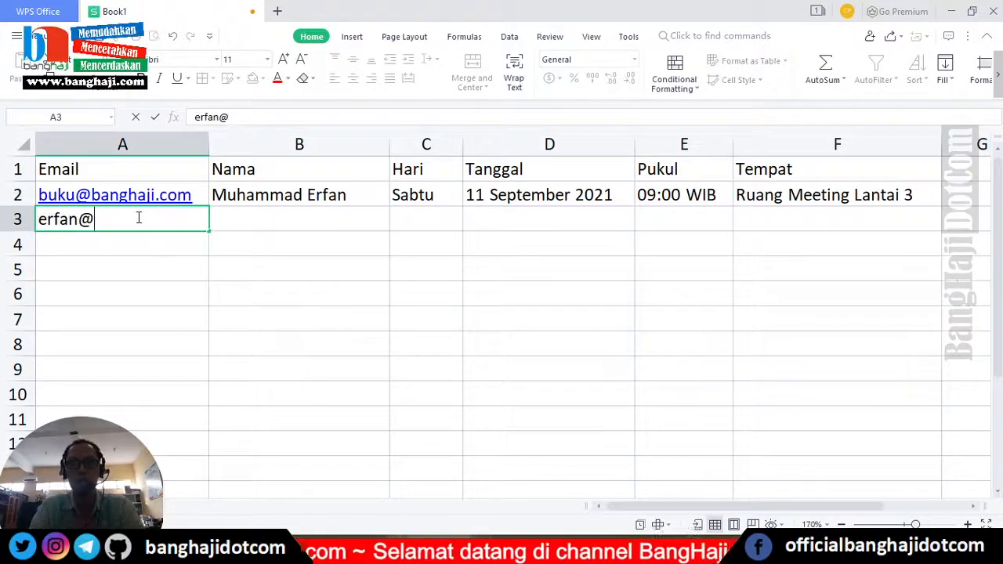
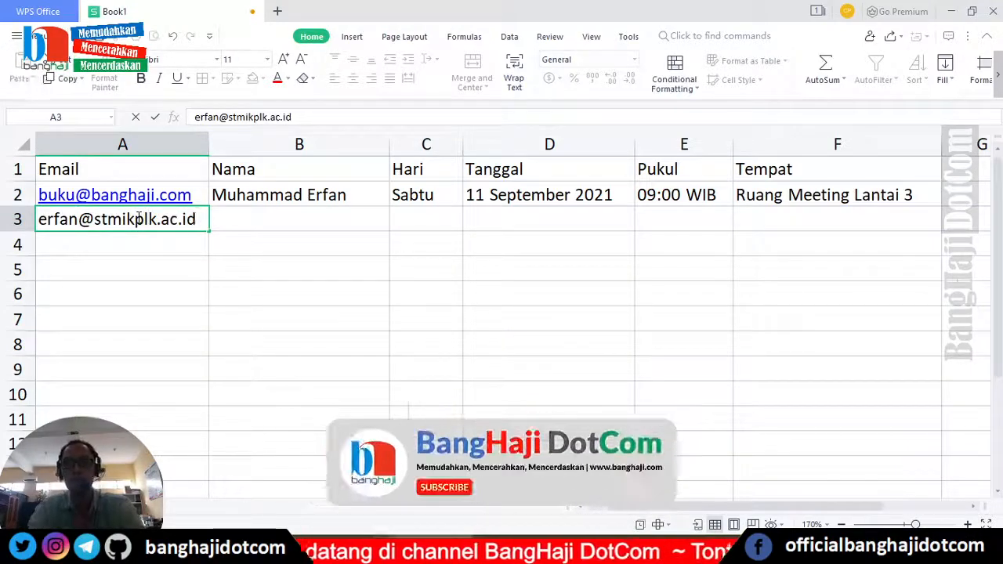
{"action": "key", "text": "Tab"}
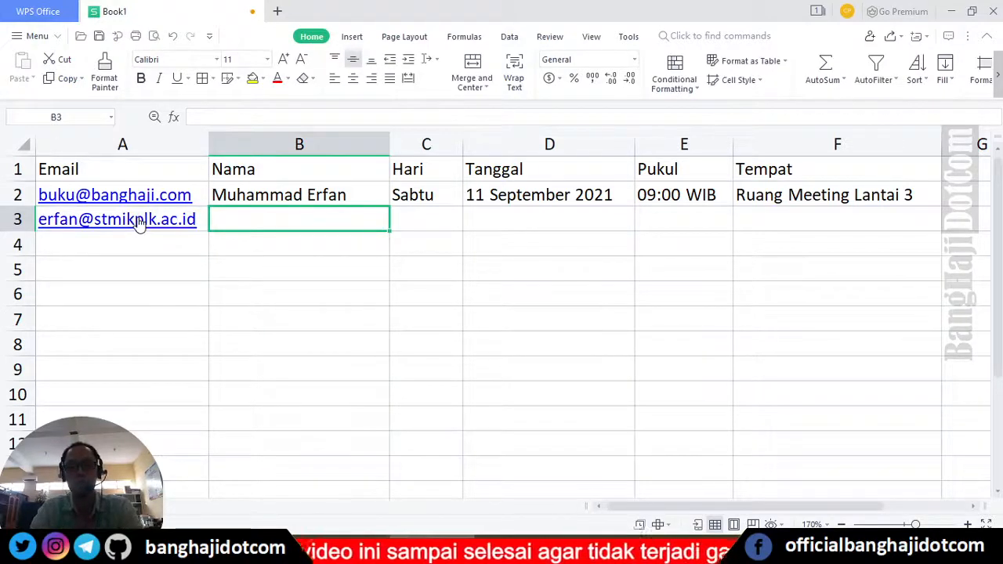
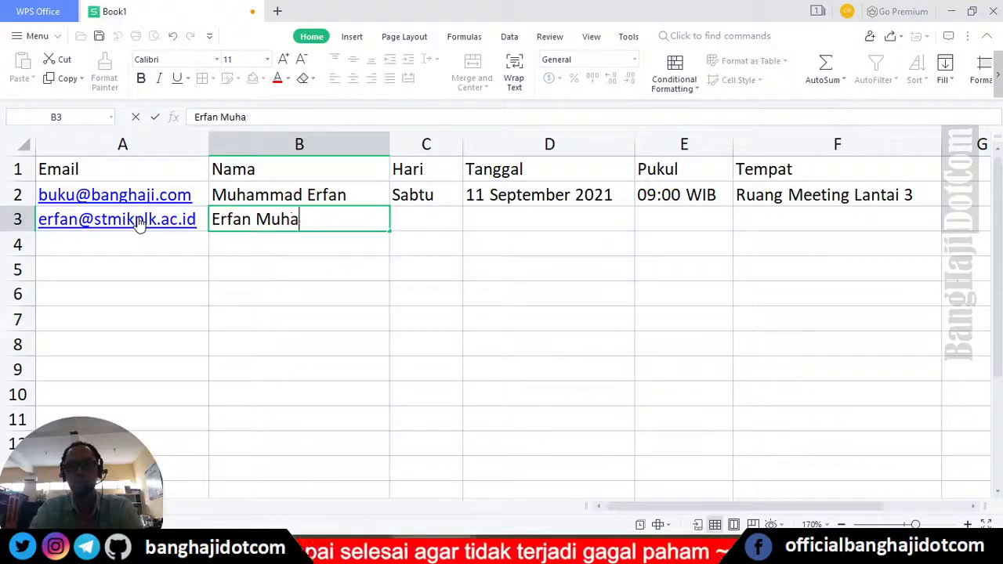
{"action": "key", "text": "Tab"}
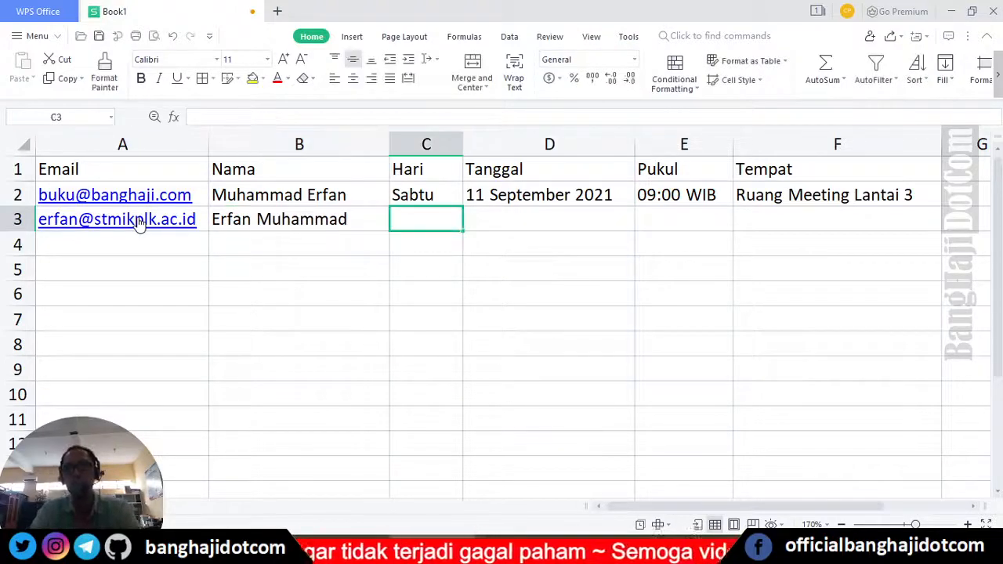
{"action": "type", "text": "Senin"}
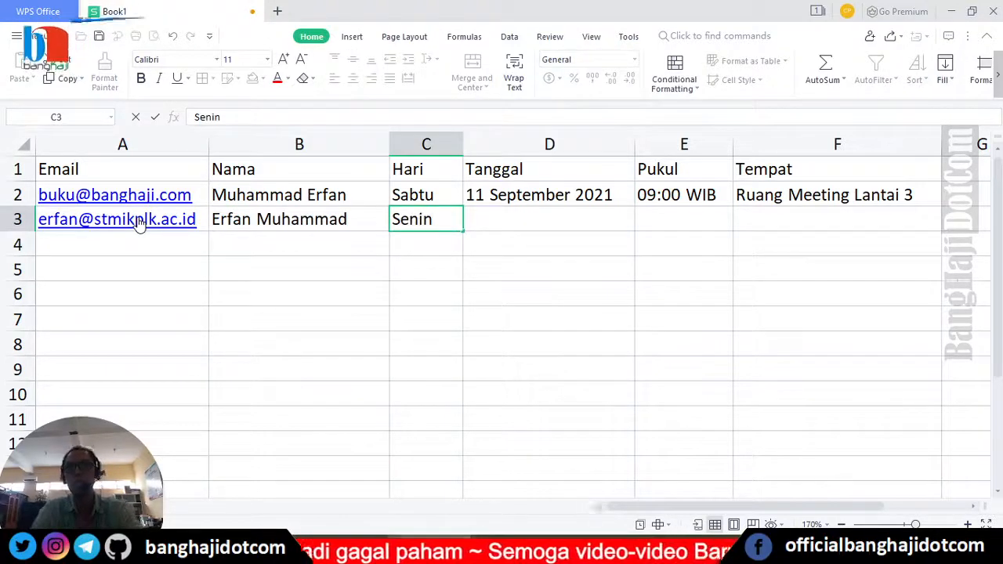
{"action": "key", "text": "Tab"}
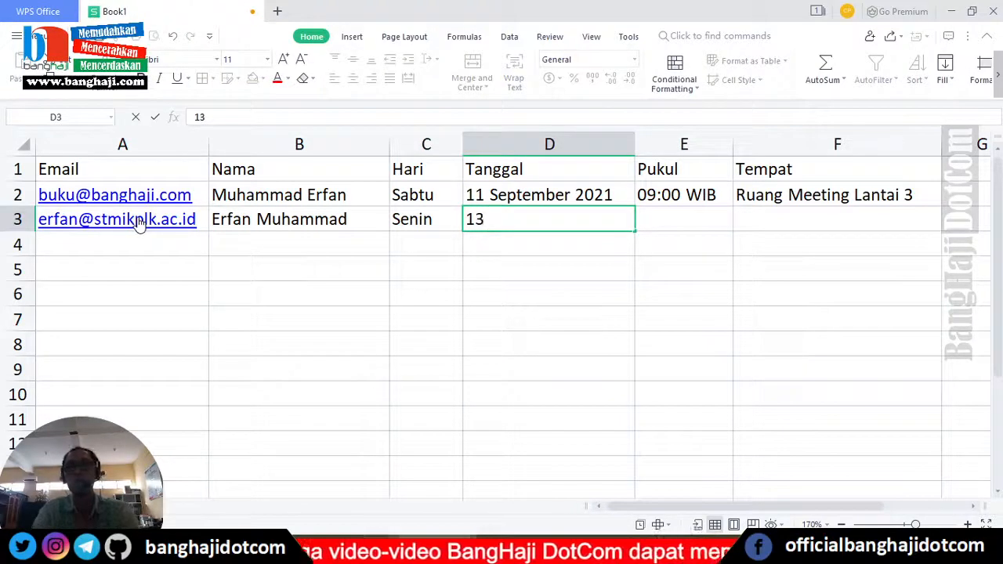
- Complete row 3 with '13 September 2021, 15:30 WIB and Ruang Workshop 2
{"action": "key", "text": "Left"}
{"action": "key", "text": "Right"}
{"action": "type", "text": "'"}
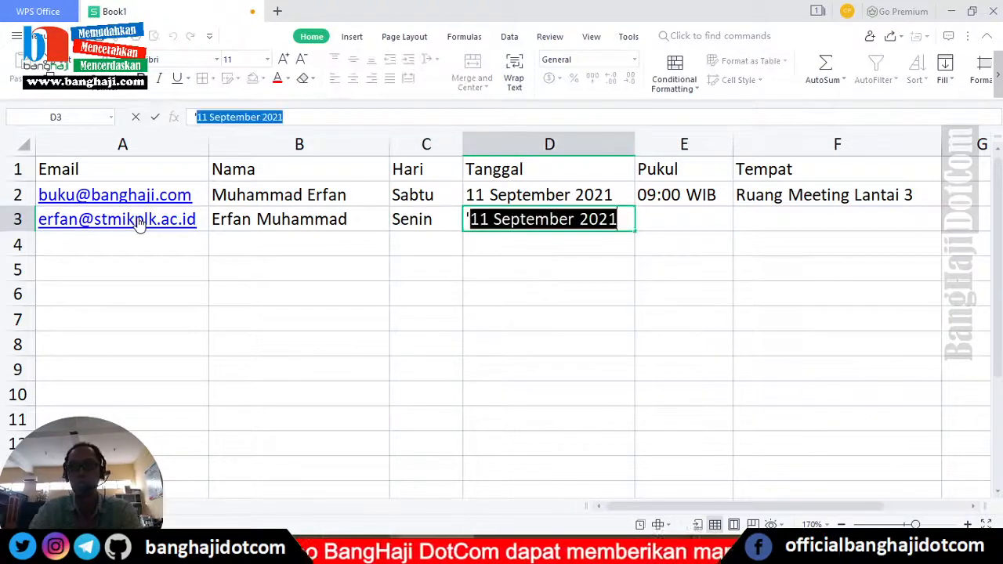
{"action": "type", "text": "13 Sep"}
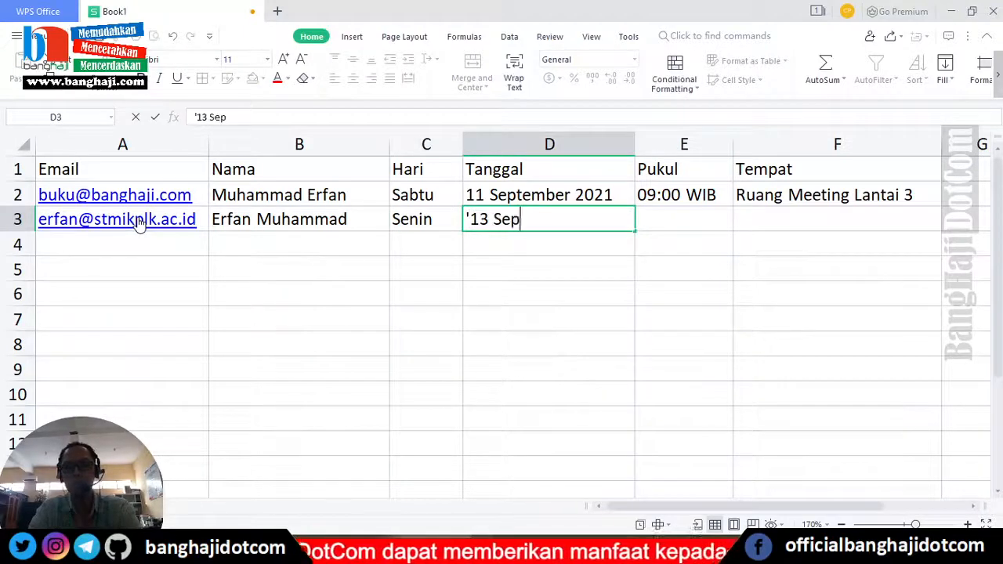
{"action": "type", "text": "tember 2021"}
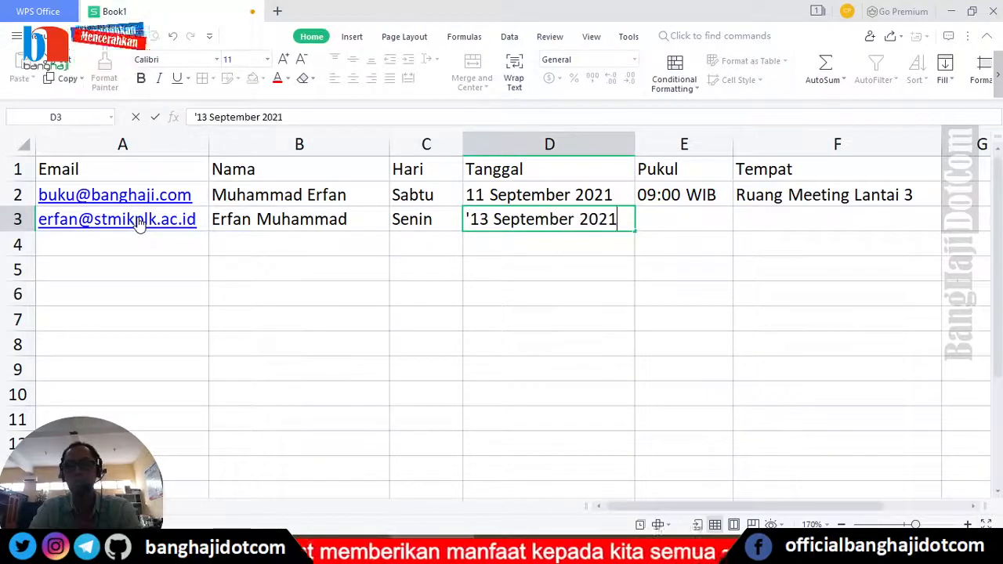
{"action": "key", "text": "Return"}
{"action": "key", "text": "Up"}
{"action": "key", "text": "Right"}
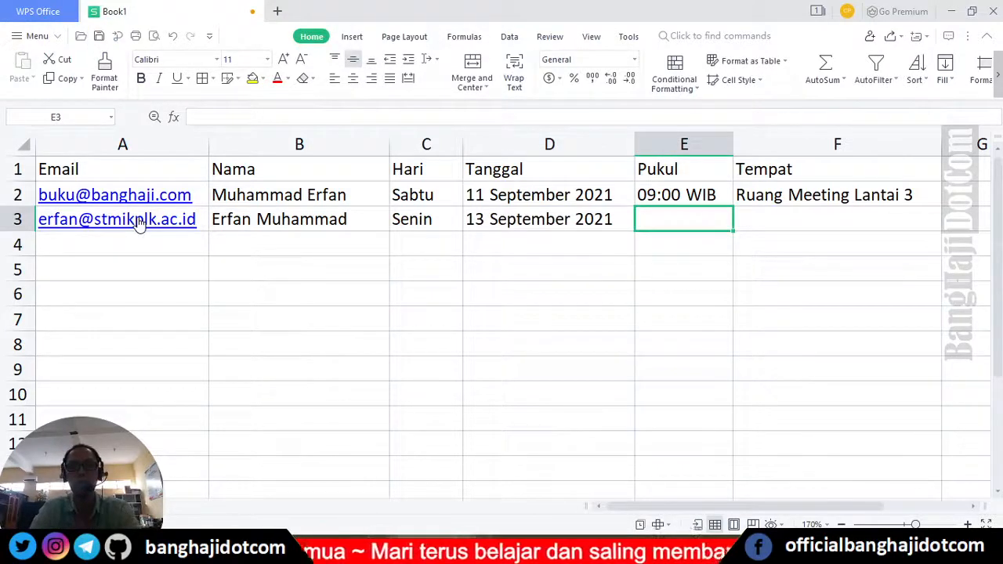
{"action": "type", "text": "15:30 WIB"}
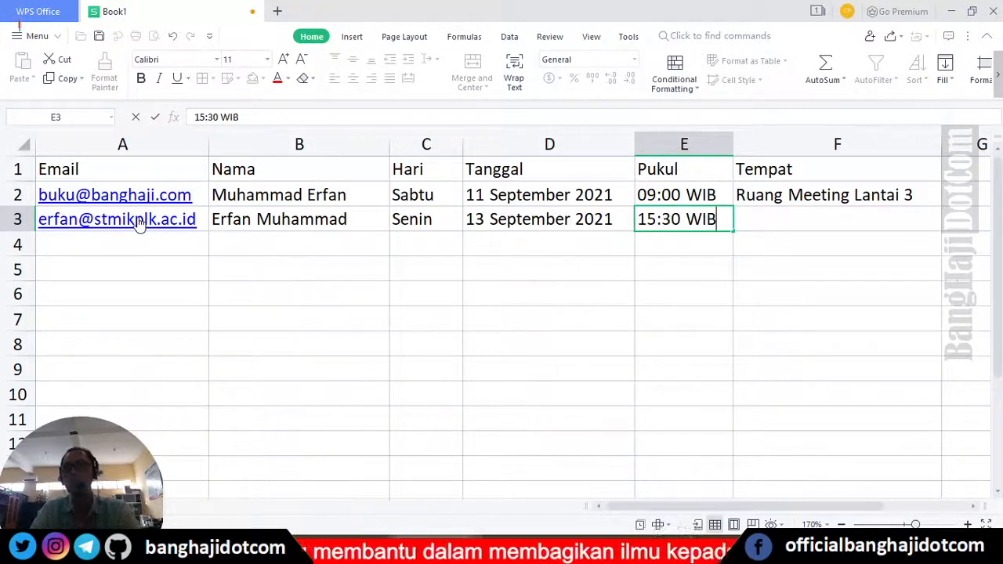
{"action": "key", "text": "Tab"}
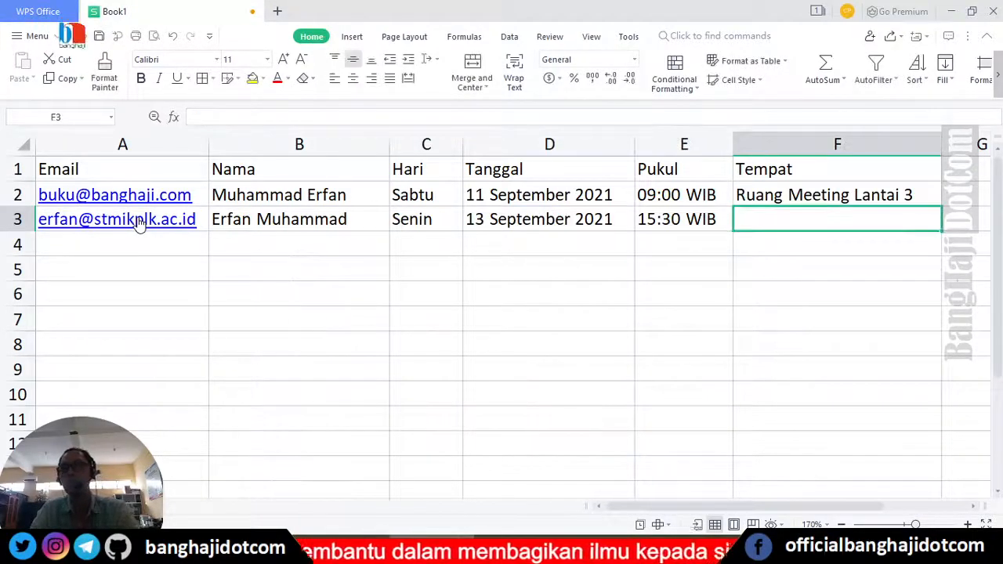
{"action": "type", "text": "Ruang "}
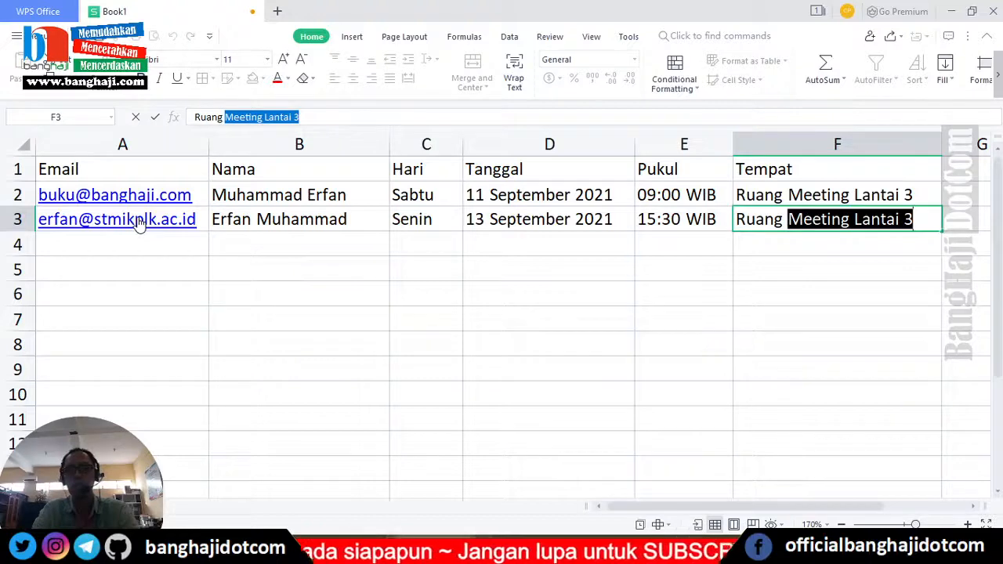
{"action": "type", "text": "Work"}
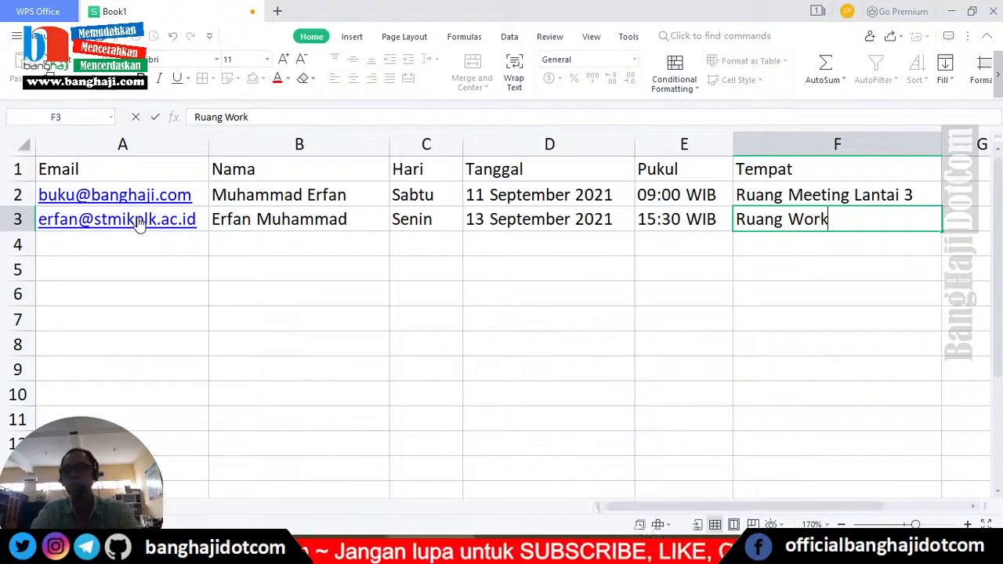
{"action": "type", "text": "shop 2"}
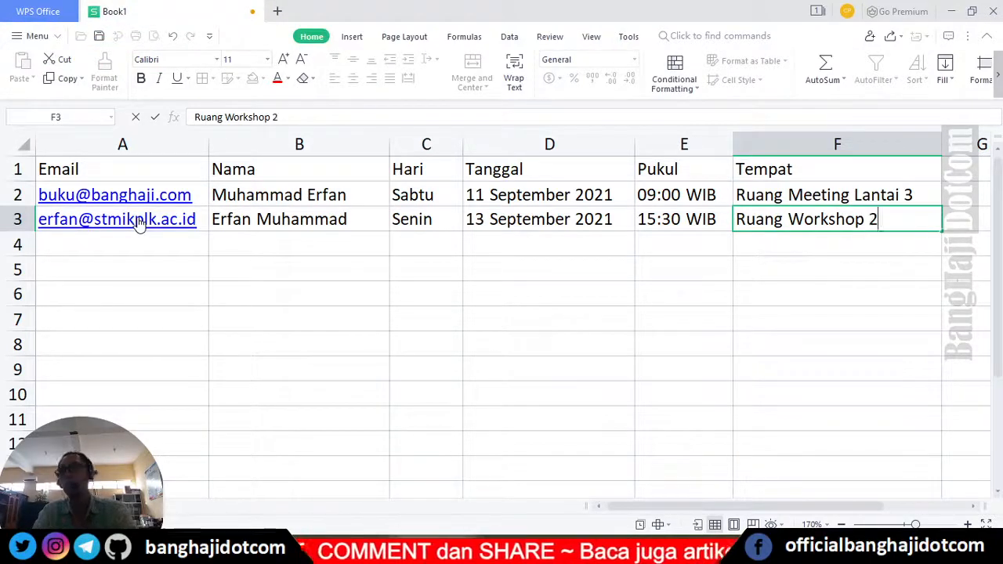
{"action": "key", "text": "Return"}
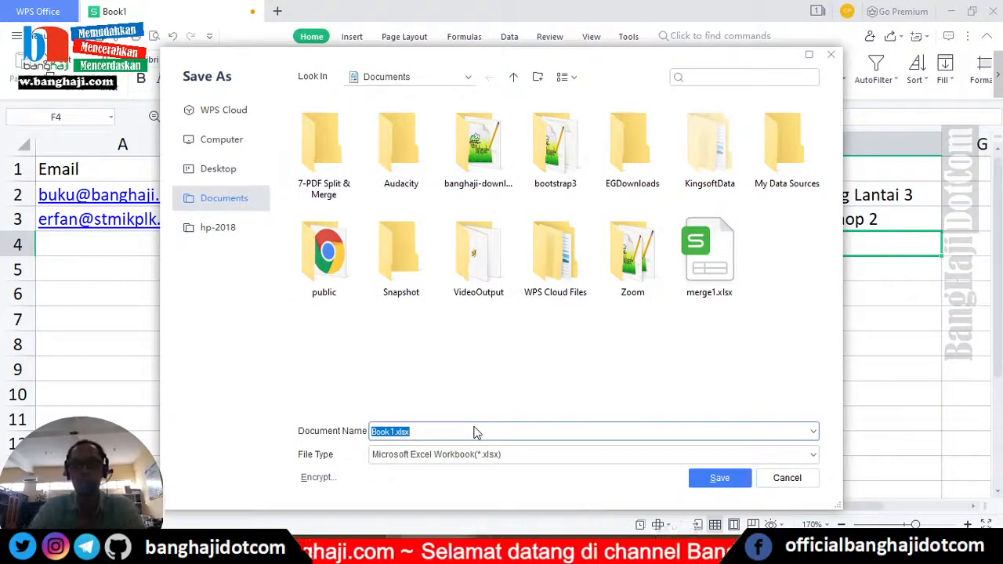
- Save the workbook as 'interview' with file type Microsoft Excel 97-2003 Workbook (*.xls)
{"action": "type", "text": "unda"}
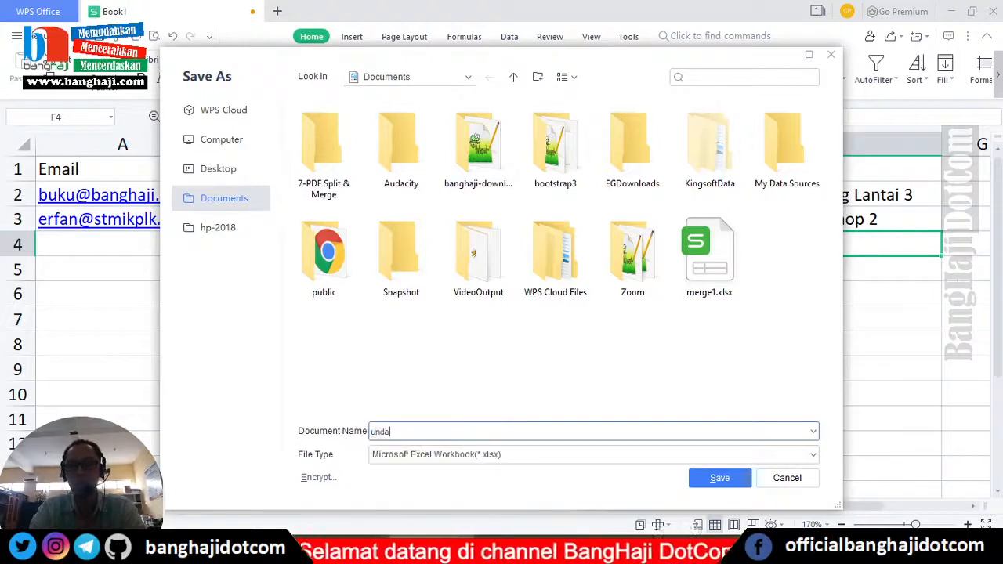
{"action": "type", "text": "n"}
{"action": "key", "text": "BackSpace"}
{"action": "key", "text": "BackSpace"}
{"action": "key", "text": "BackSpace"}
{"action": "key", "text": "BackSpace"}
{"action": "key", "text": "BackSpace"}
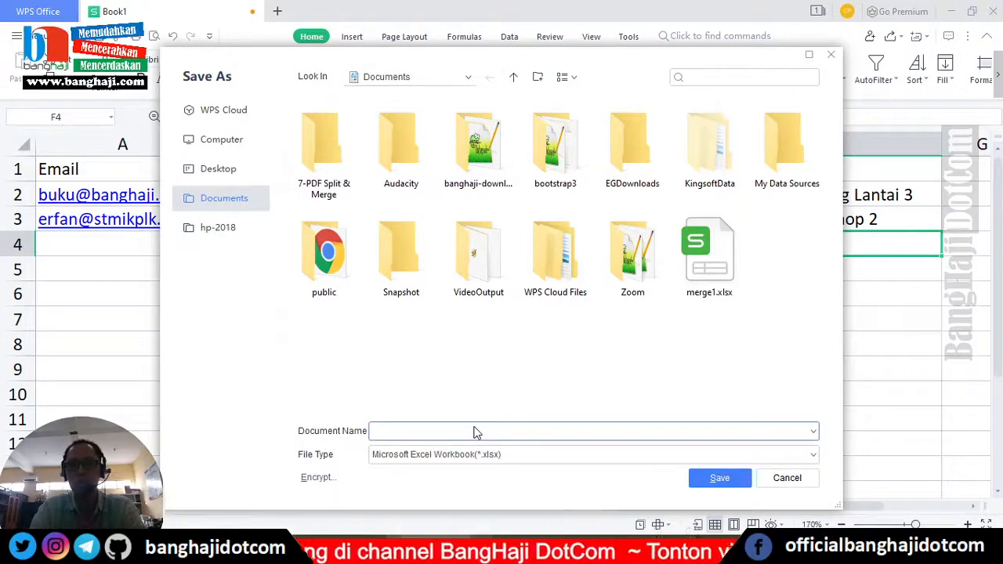
{"action": "type", "text": "interview"}
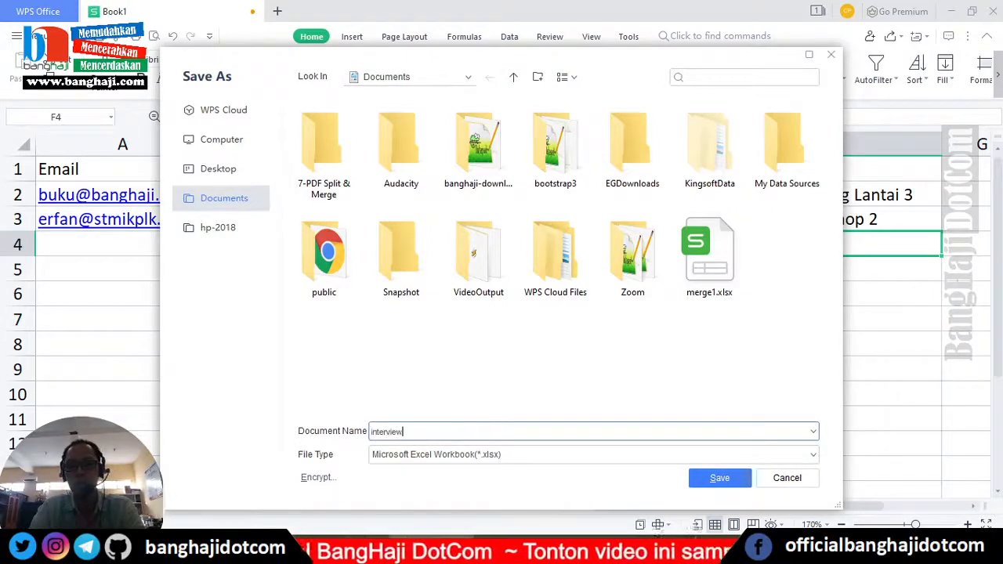
{"action": "left_click", "coordinate": [486, 456]}
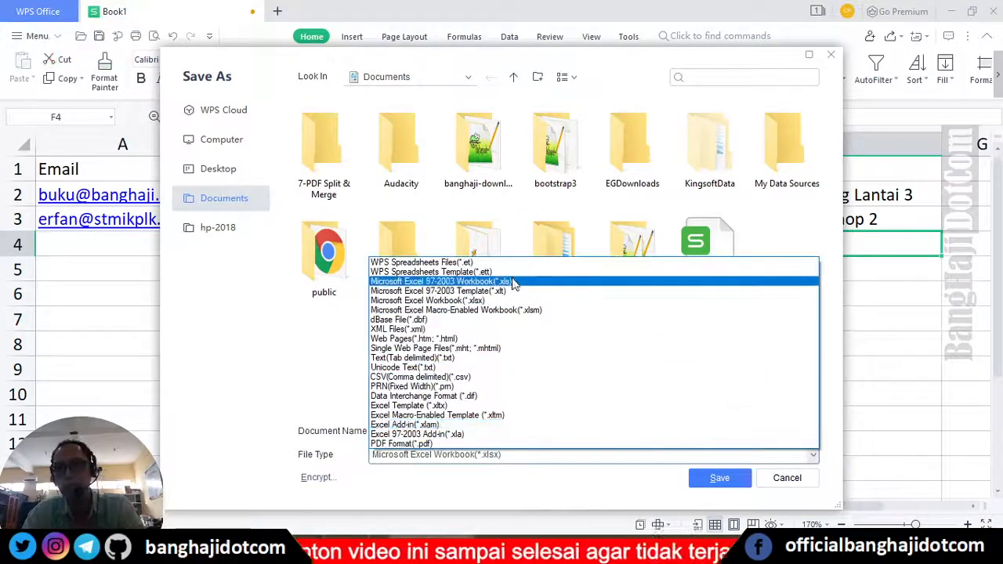
{"action": "left_click", "coordinate": [513, 282]}
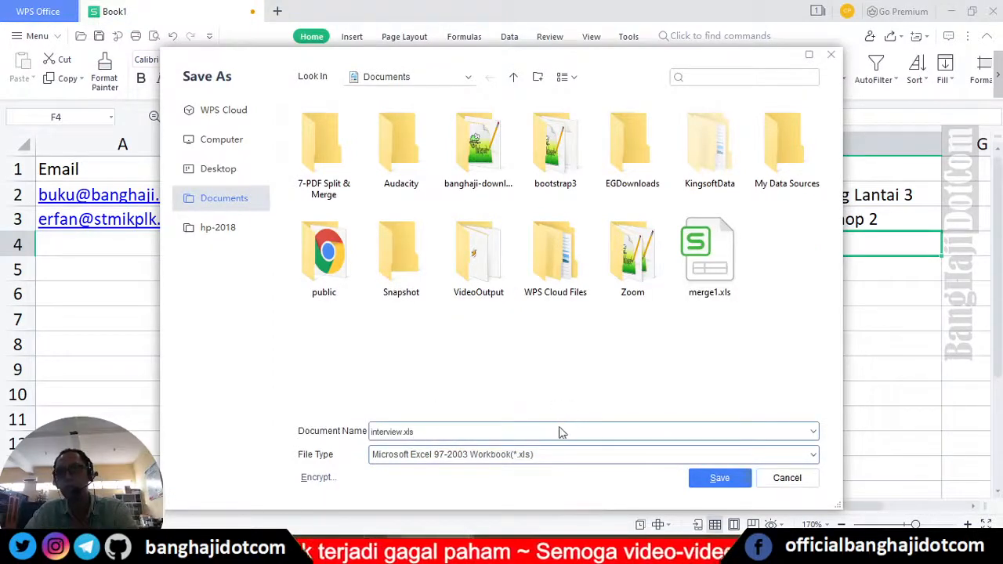
{"action": "double_click", "coordinate": [450, 426]}
{"action": "left_click", "coordinate": [441, 428]}
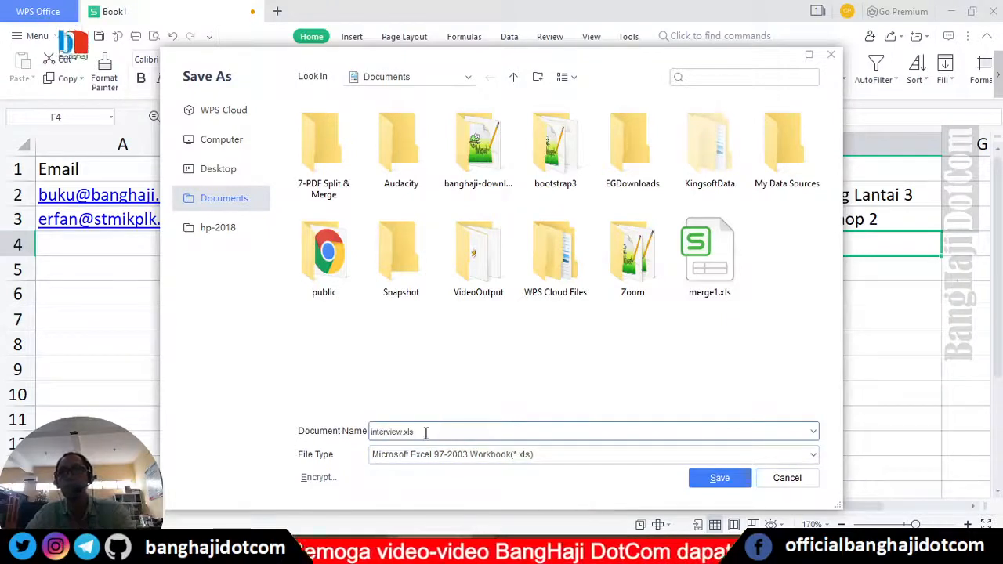
{"action": "left_click", "coordinate": [717, 479]}
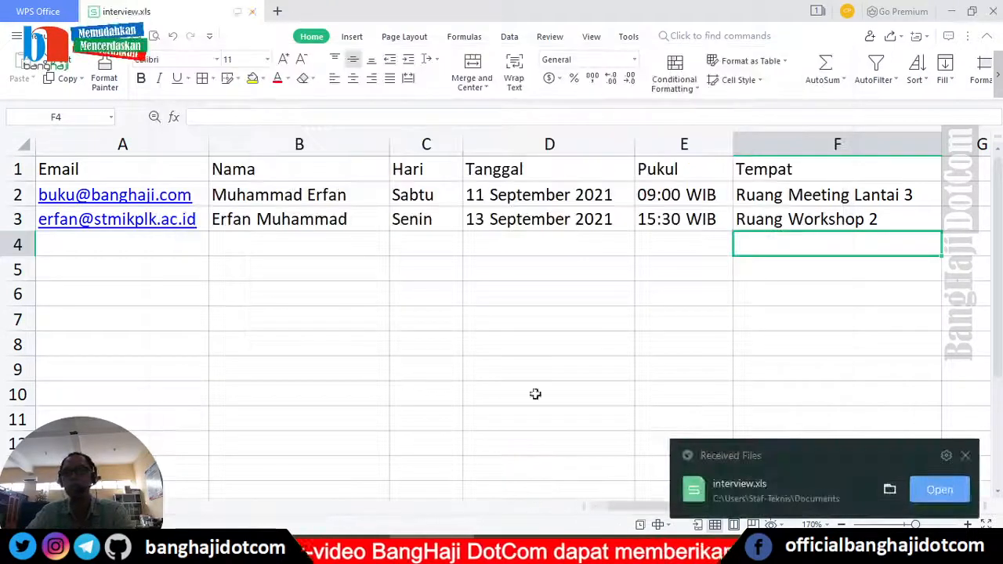
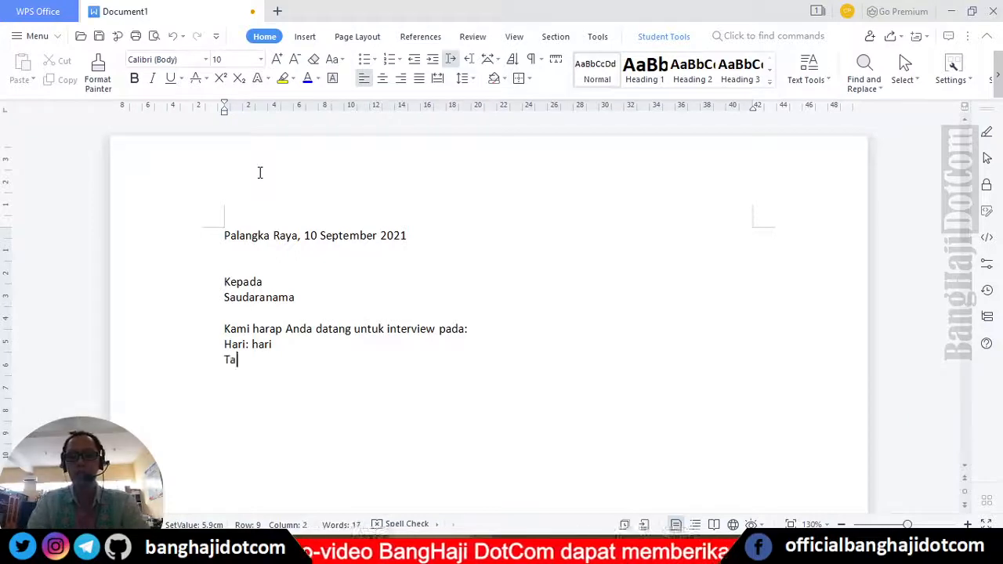
- Add the 'Tanggal: tanggal' and 'Pukul: pukul' placeholder lines to the letter
{"action": "type", "text": "ngga;"}
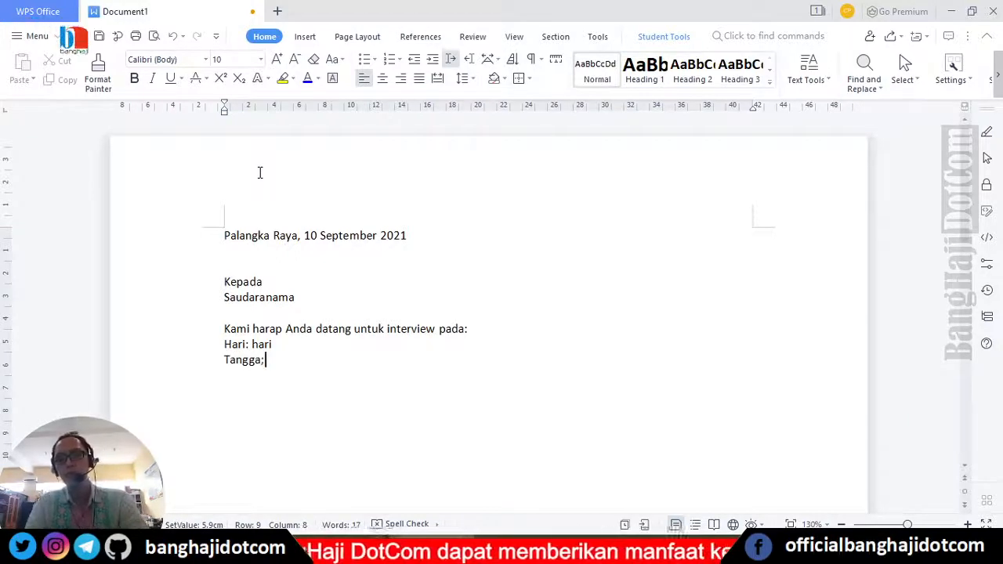
{"action": "key", "text": "BackSpace"}
{"action": "type", "text": "l: tanggal"}
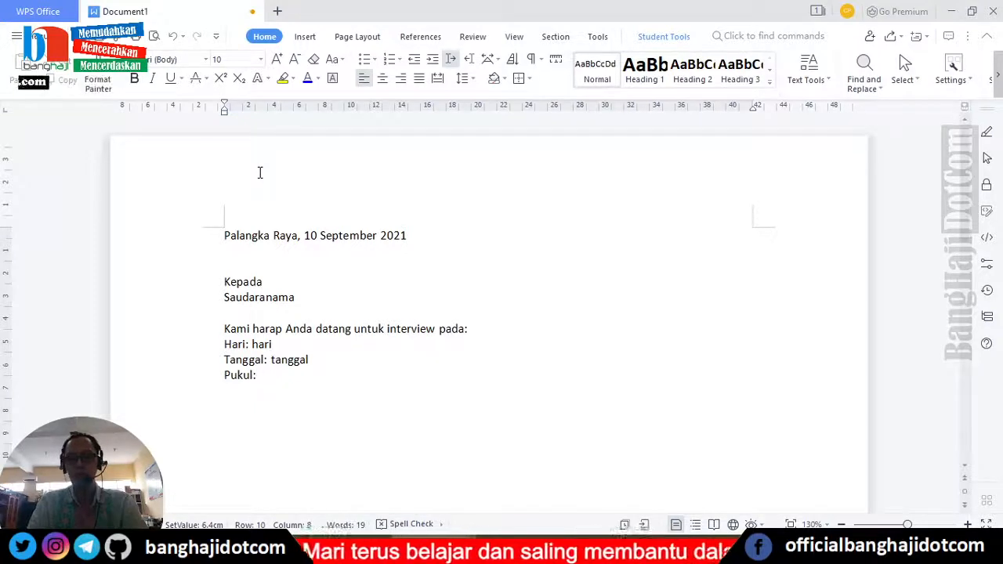
{"action": "type", "text": "pukul"}
{"action": "key", "text": "Return"}
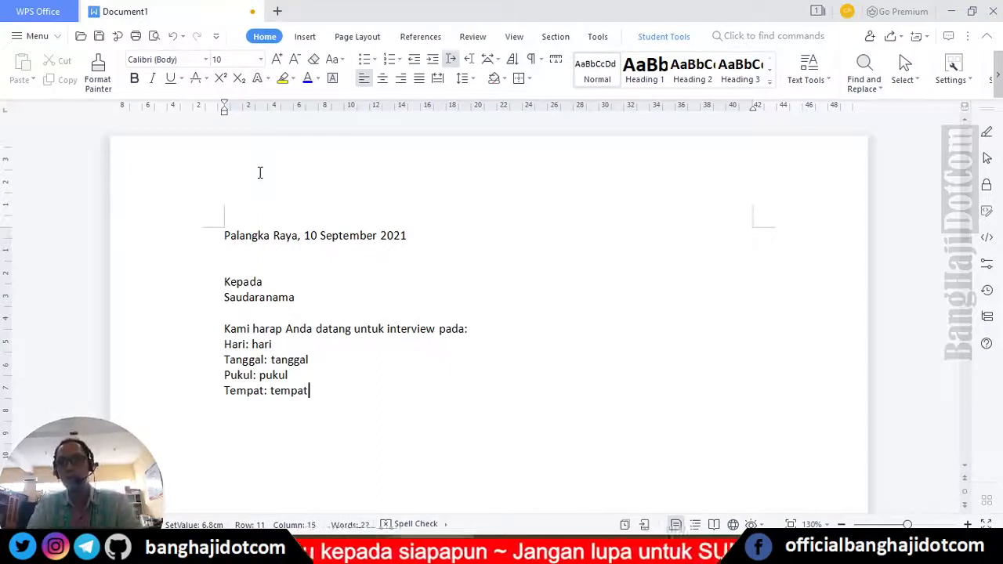
- Add the 'Demikian undangan ini … kasih.' closing and the Direktur BangHaji DotCom signature with name 'Siapa'
{"action": "type", "text": "Demi"}
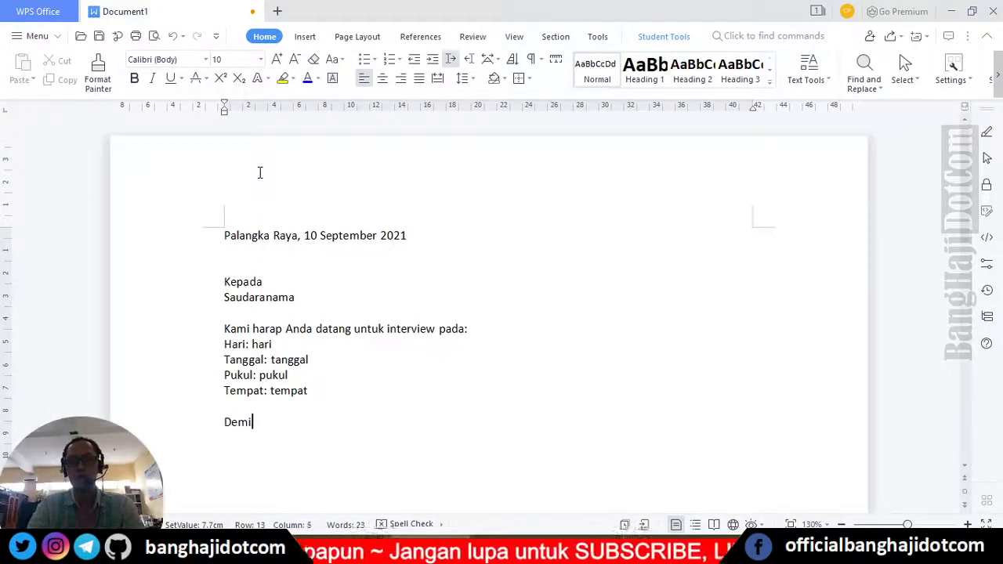
{"action": "type", "text": "kian undangan "}
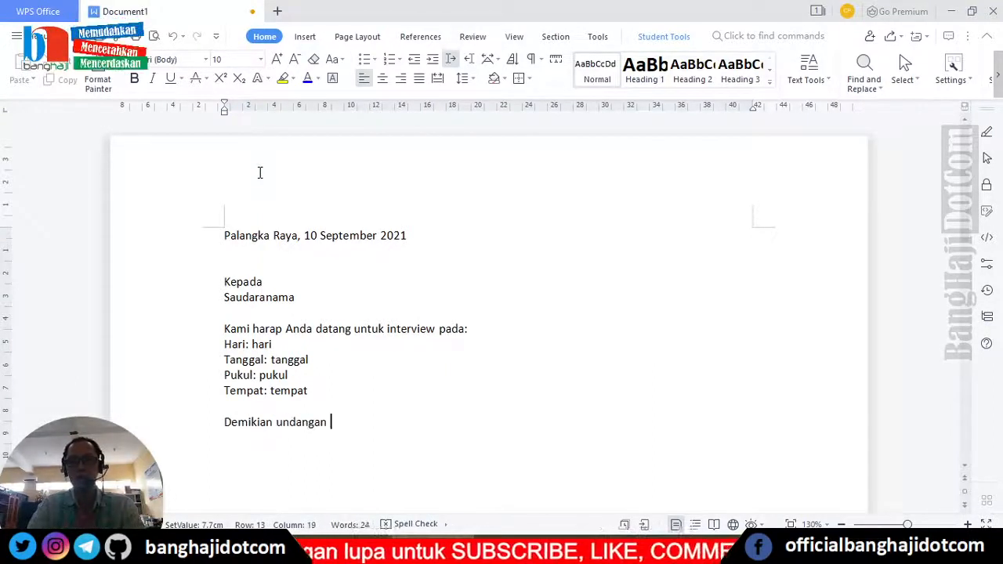
{"action": "type", "text": "ini disampaikan, t"}
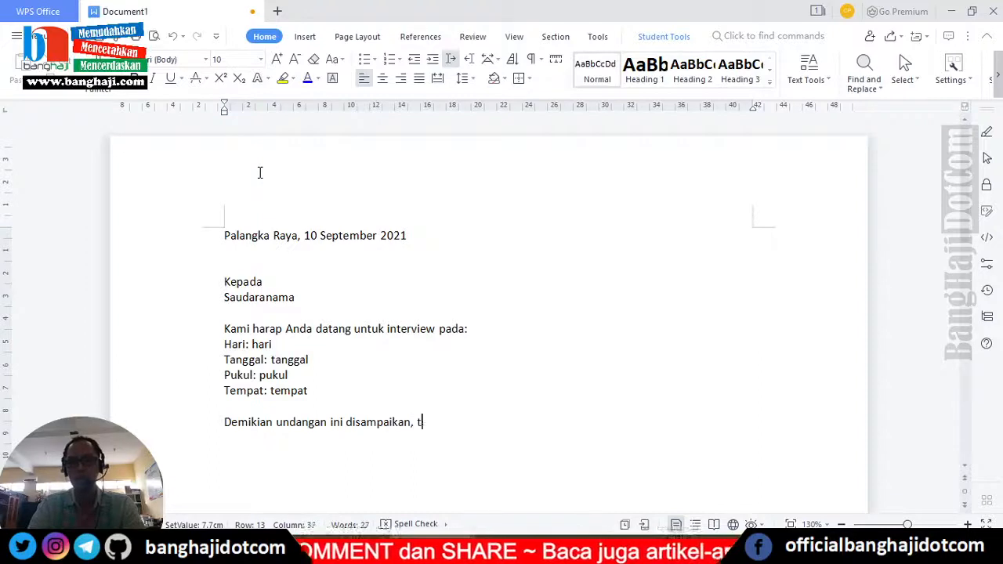
{"action": "type", "text": "kasih"}
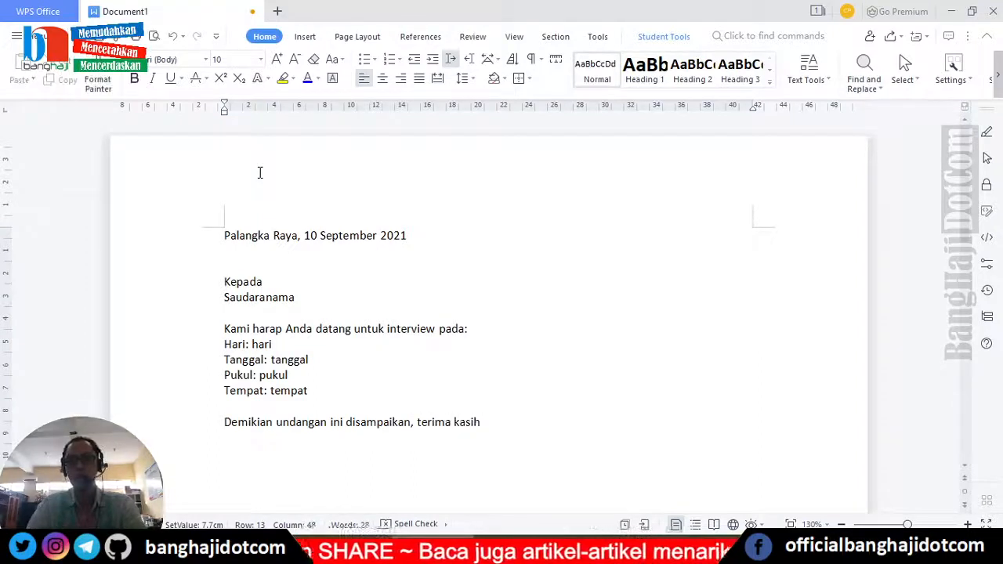
{"action": "type", "text": "."}
{"action": "key", "text": "Return"}
{"action": "key", "text": "Return"}
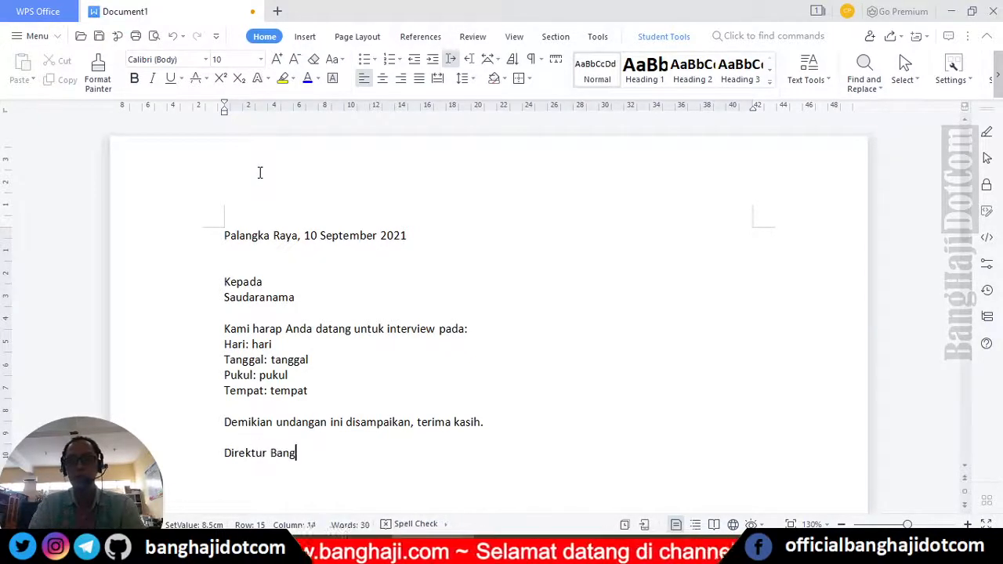
{"action": "type", "text": "Direktur BangHaji"}
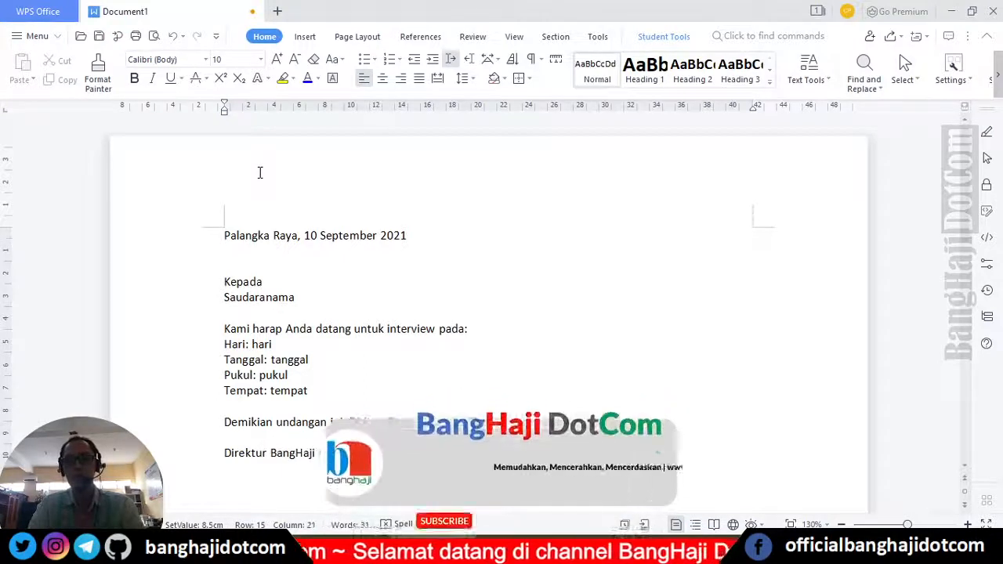
{"action": "type", "text": " DotCom"}
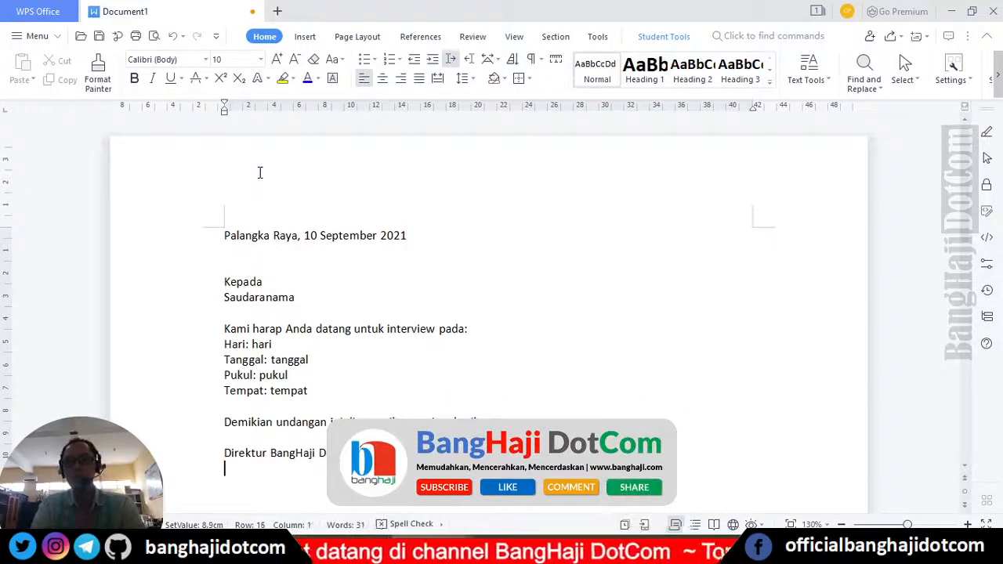
{"action": "key", "text": "Return"}
{"action": "key", "text": "Return"}
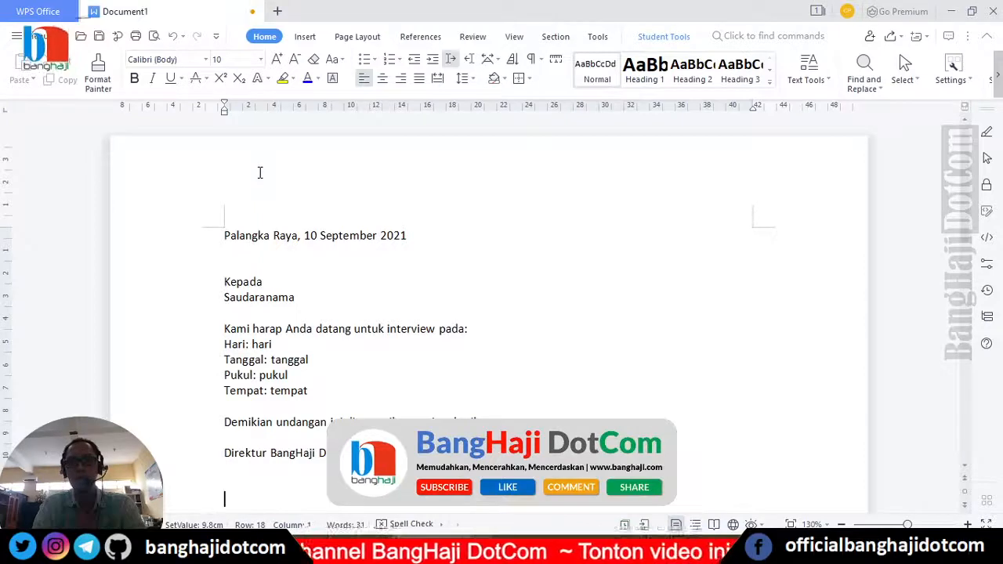
{"action": "type", "text": "Siapa Namanya"}
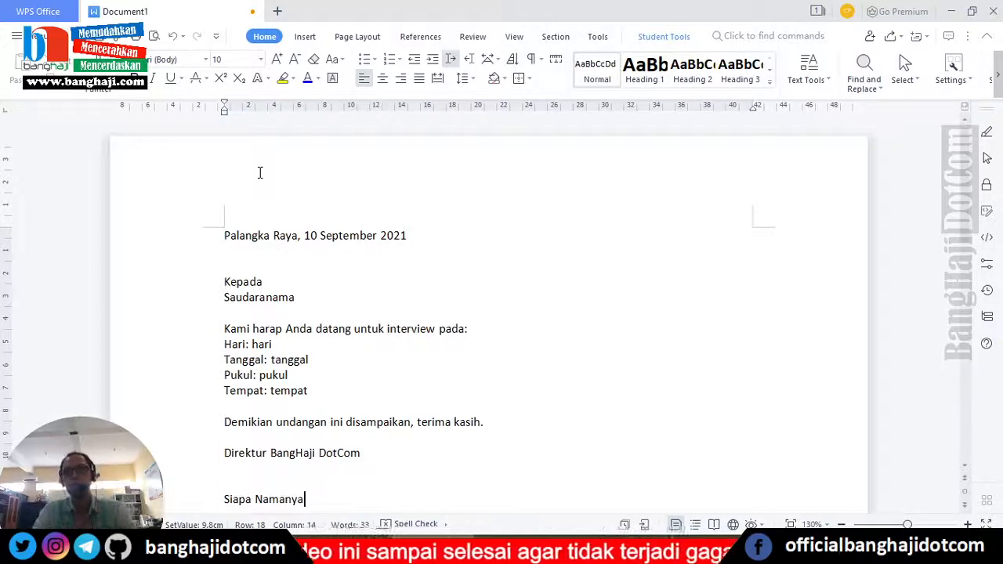
{"action": "key", "text": "Up"}
{"action": "key", "text": "Up"}
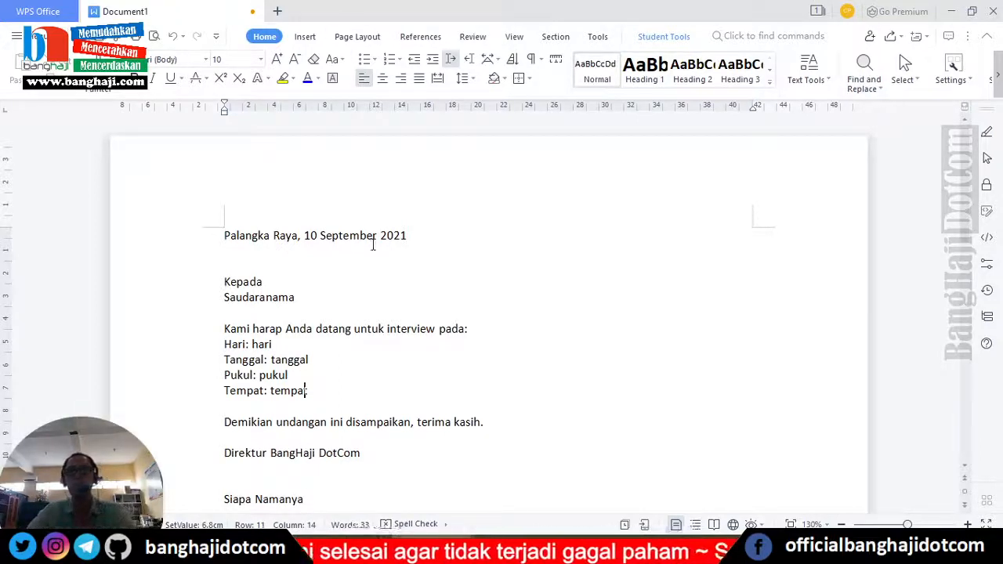
- Bold the placeholder words nama, hari, tanggal, pukul and tempat in the letter
{"action": "scroll", "coordinate": [372, 242], "scroll_direction": "down", "scroll_amount": 2}
{"action": "left_click_drag", "start_coordinate": [266, 221], "coordinate": [295, 220]}
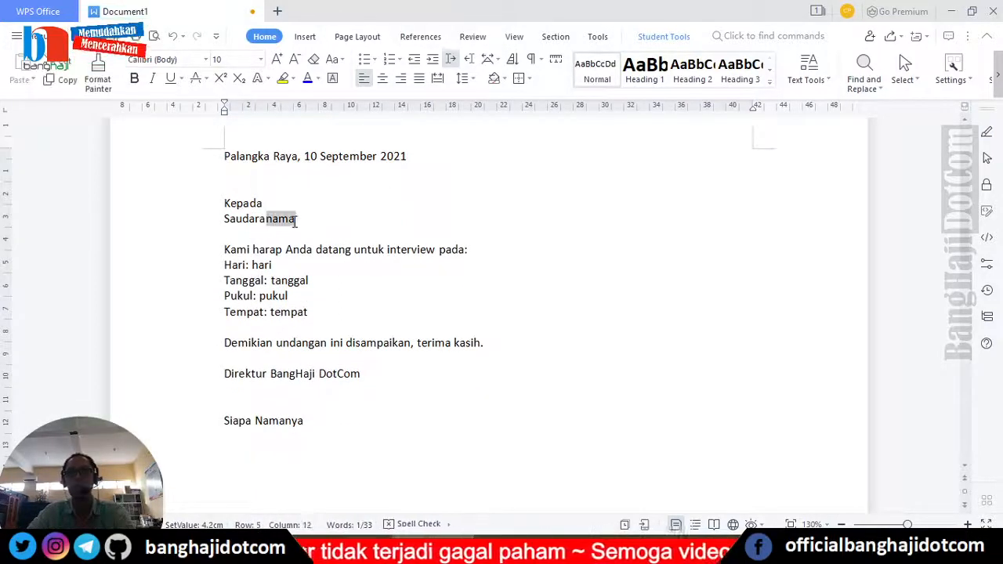
{"action": "left_click", "coordinate": [133, 79]}
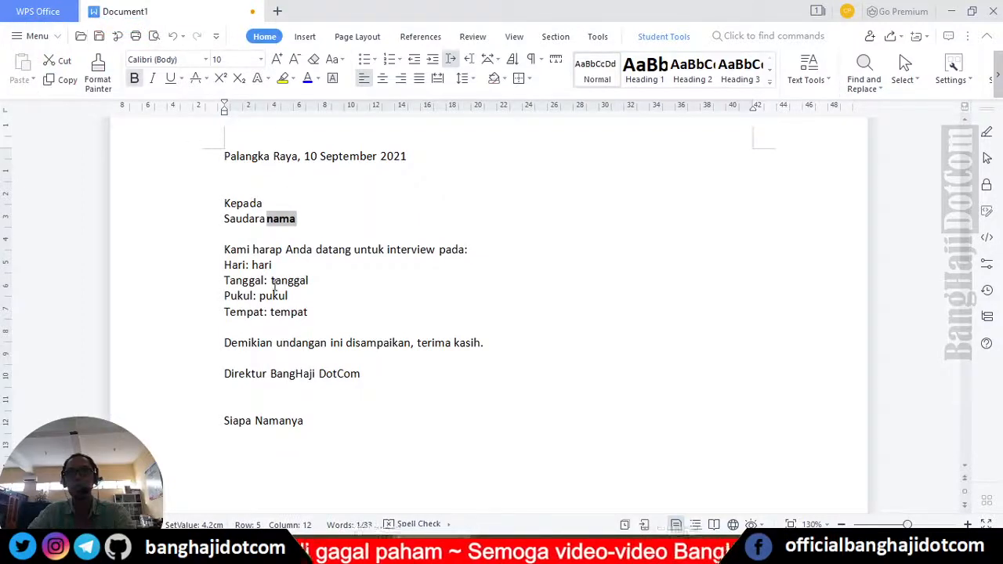
{"action": "left_click_drag", "start_coordinate": [252, 265], "coordinate": [308, 314]}
{"action": "left_click", "coordinate": [274, 264]}
{"action": "left_click", "coordinate": [134, 78]}
{"action": "left_click", "coordinate": [134, 78]}
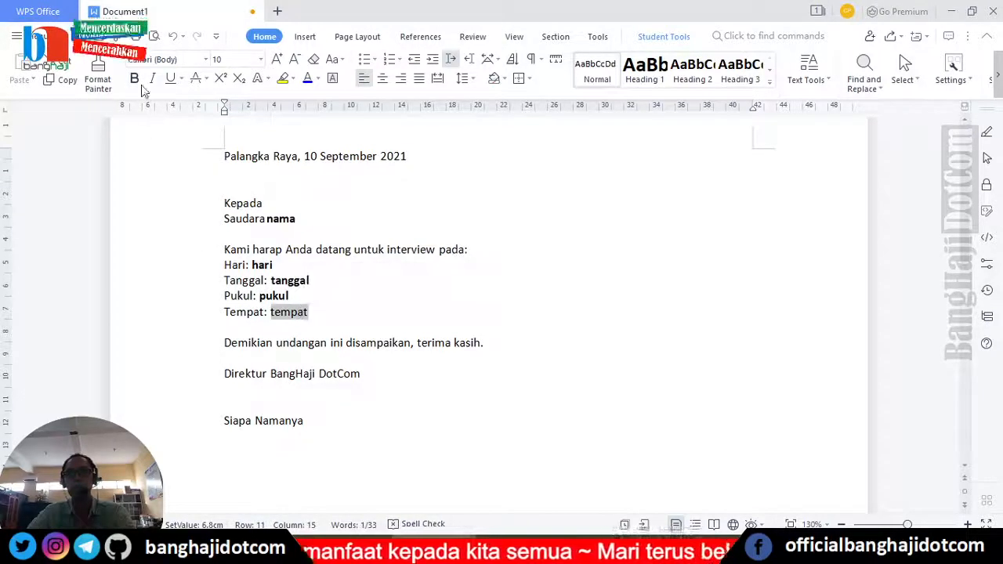
{"action": "key", "text": "ctrl+b"}
{"action": "left_click", "coordinate": [293, 312]}
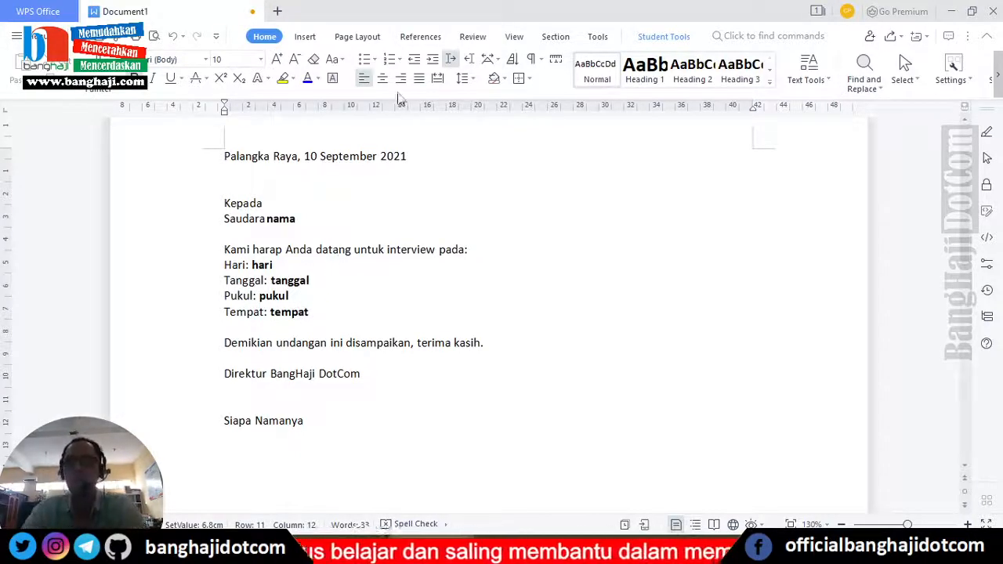
{"action": "left_click", "coordinate": [420, 38]}
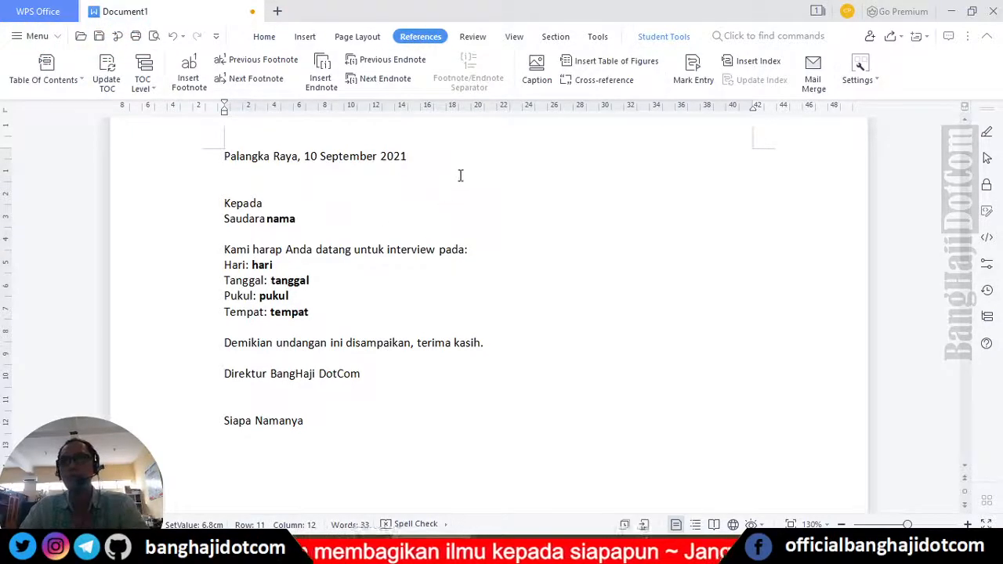
- Start mail merge and connect interview.xls from Documents as the data source
{"action": "left_click", "coordinate": [815, 74]}
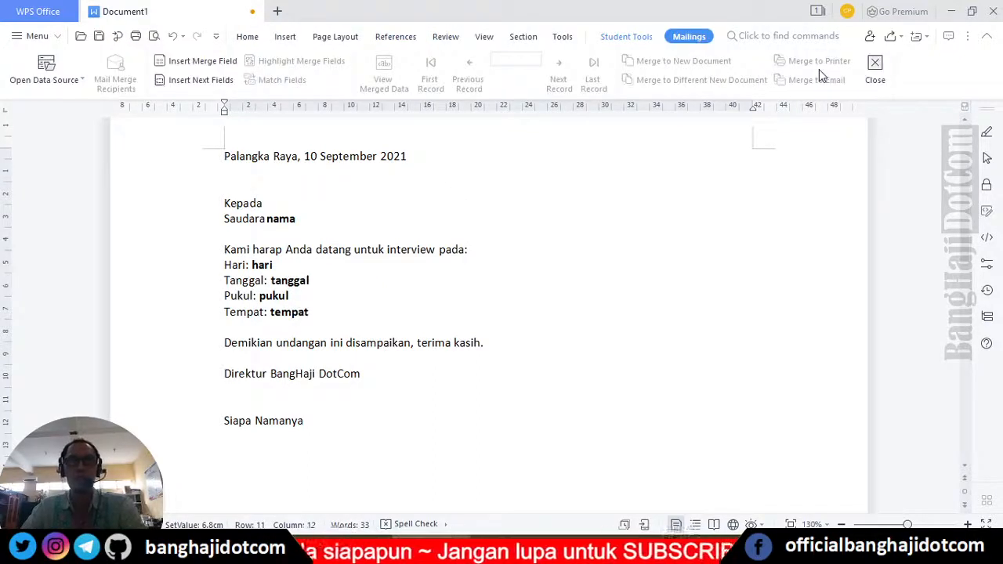
{"action": "left_click", "coordinate": [52, 86]}
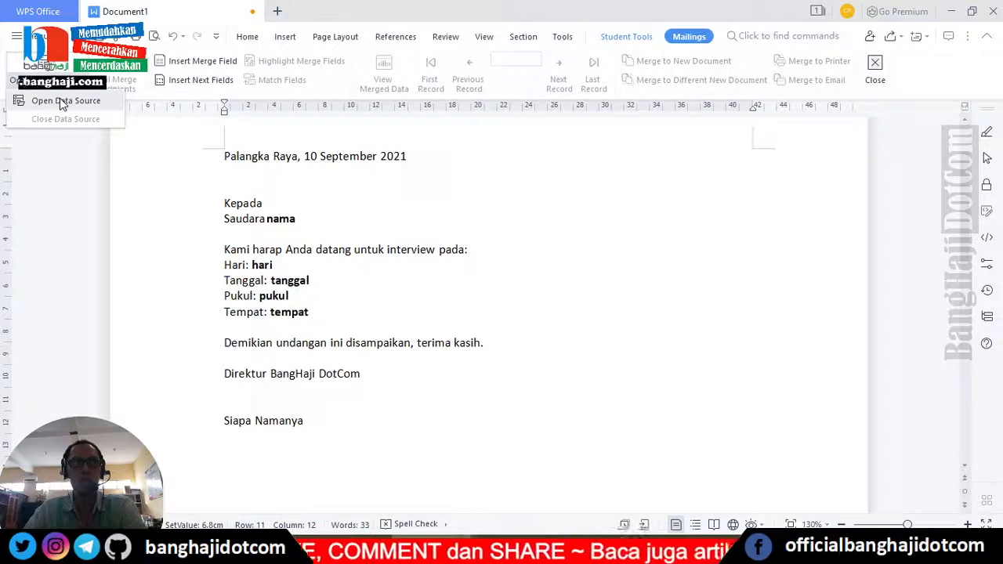
{"action": "left_click", "coordinate": [570, 226]}
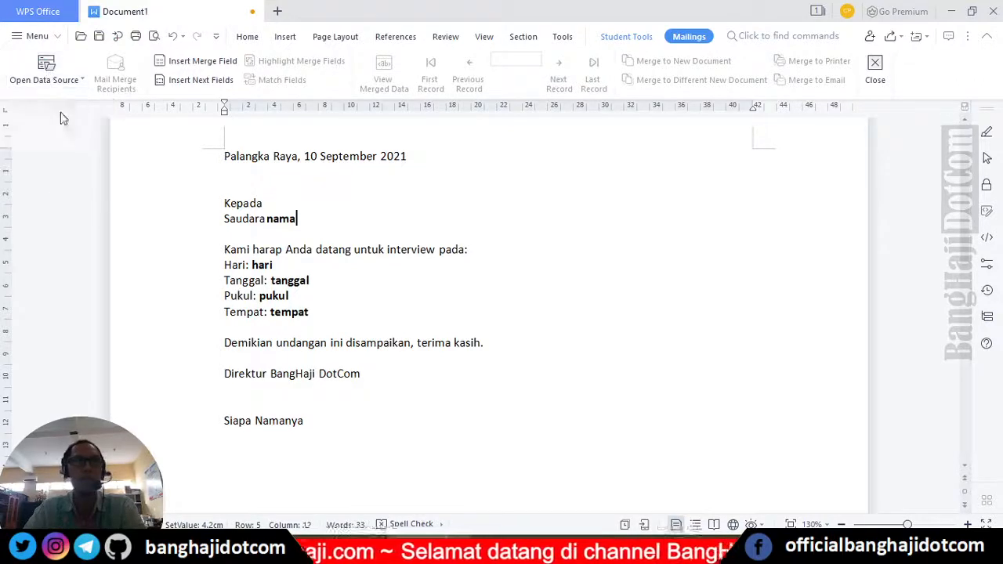
{"action": "left_click", "coordinate": [57, 80]}
{"action": "left_click", "coordinate": [62, 100]}
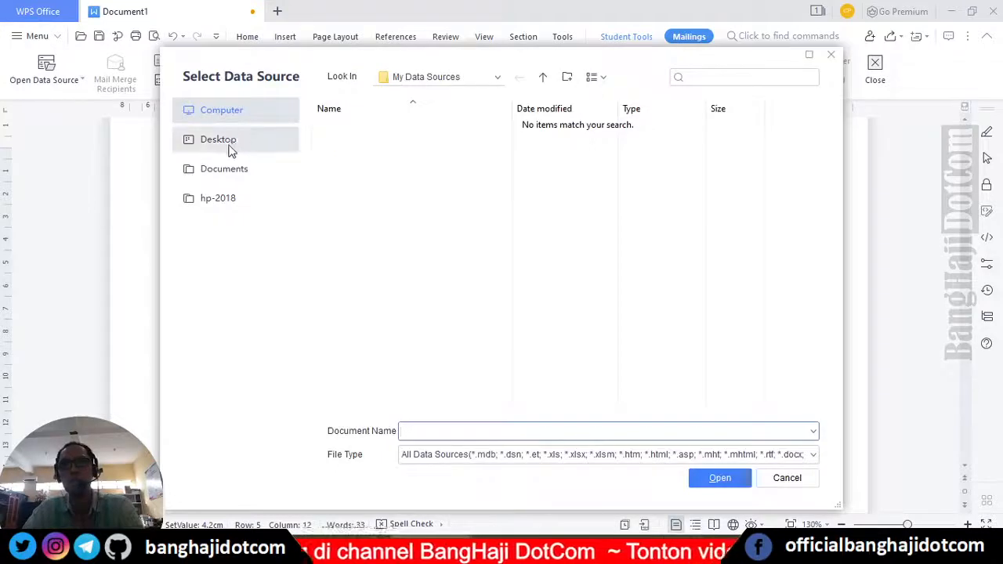
{"action": "left_click", "coordinate": [230, 176]}
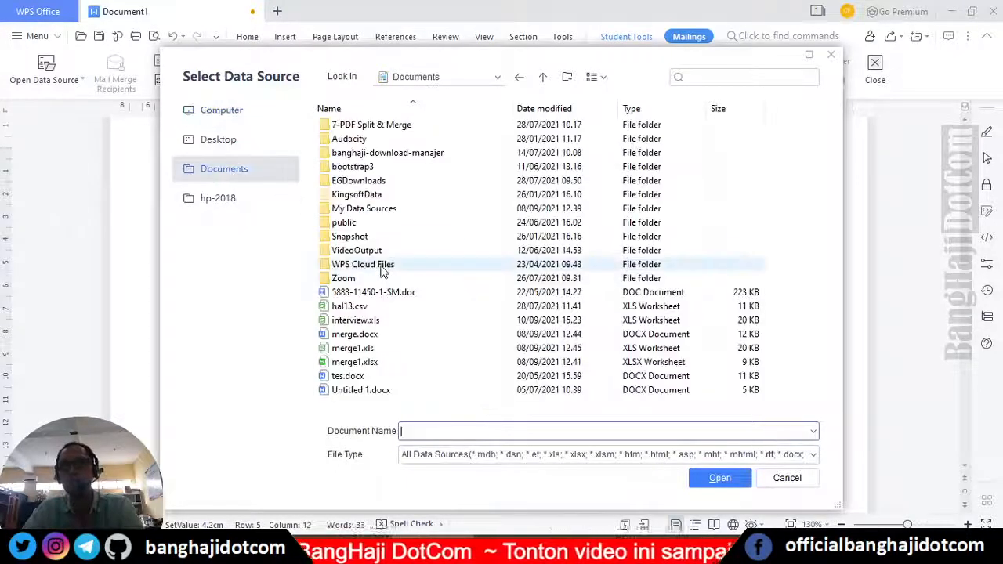
{"action": "left_click", "coordinate": [421, 320]}
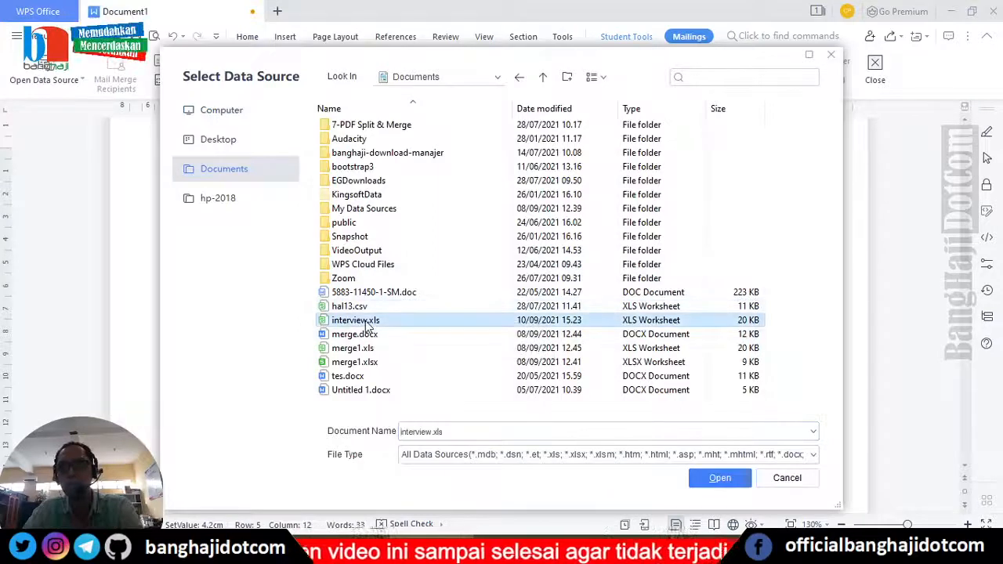
{"action": "left_click", "coordinate": [719, 478]}
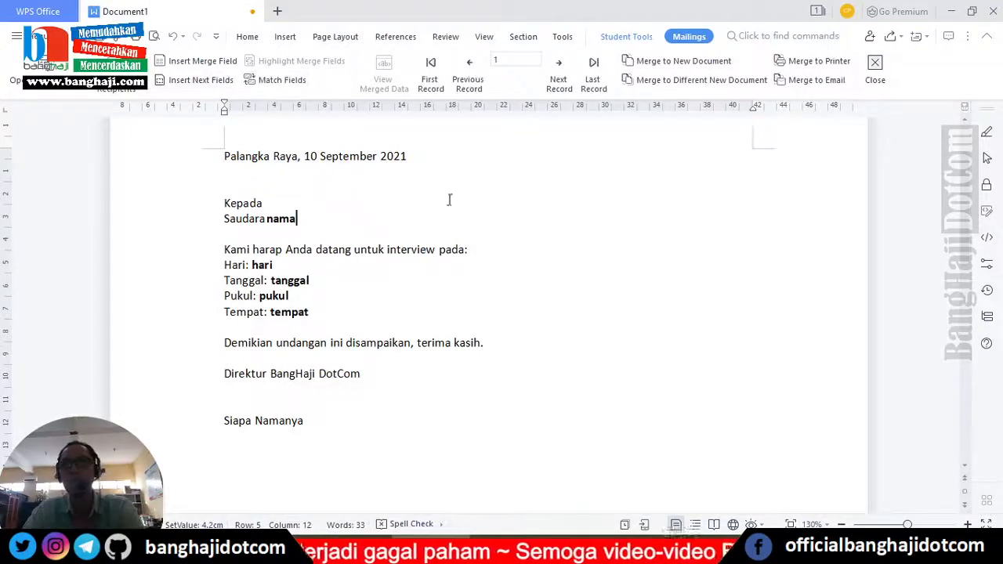
- Replace the placeholder nama with the Nama merge field
{"action": "left_click_drag", "start_coordinate": [267, 219], "coordinate": [295, 220]}
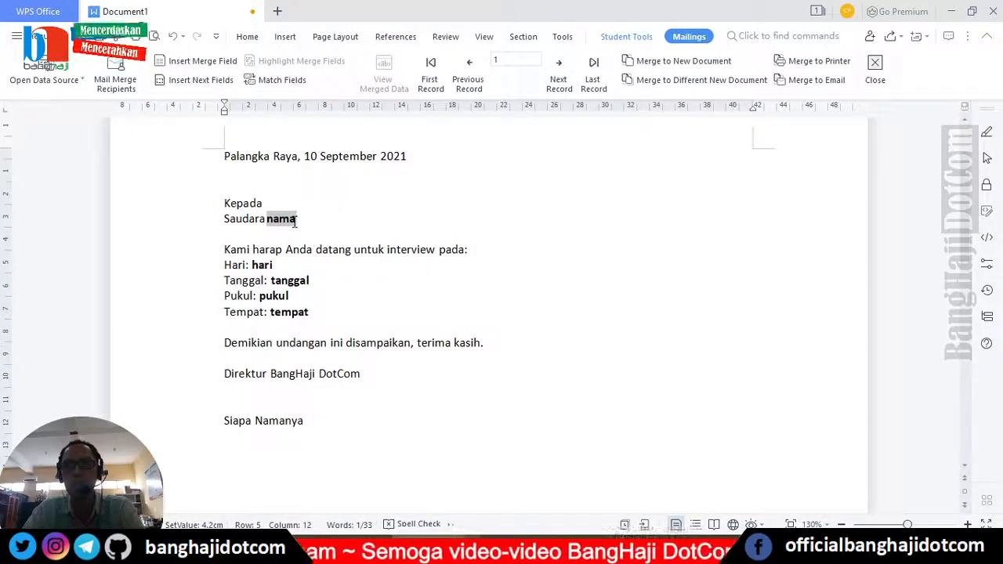
{"action": "left_click", "coordinate": [198, 66]}
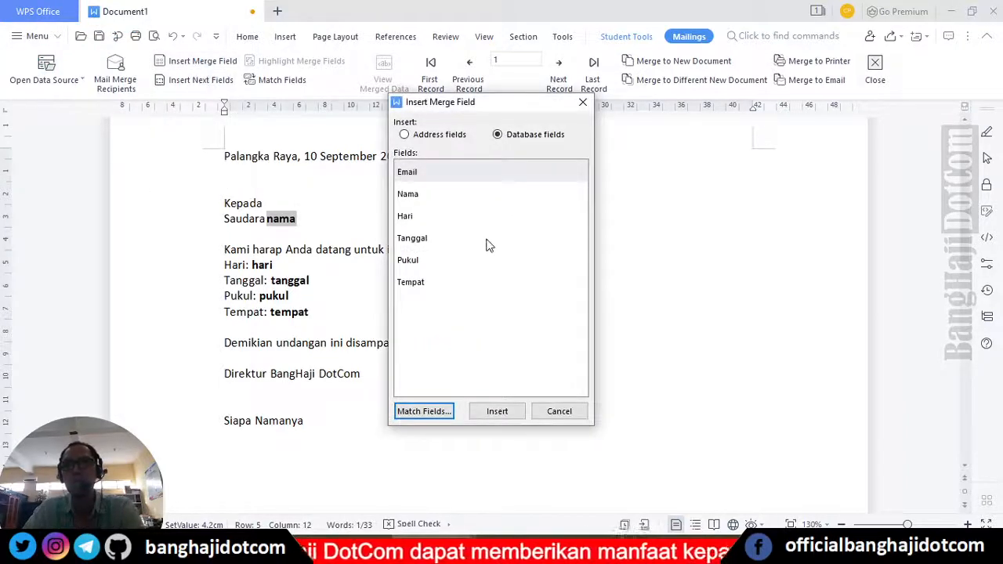
{"action": "left_click", "coordinate": [422, 202]}
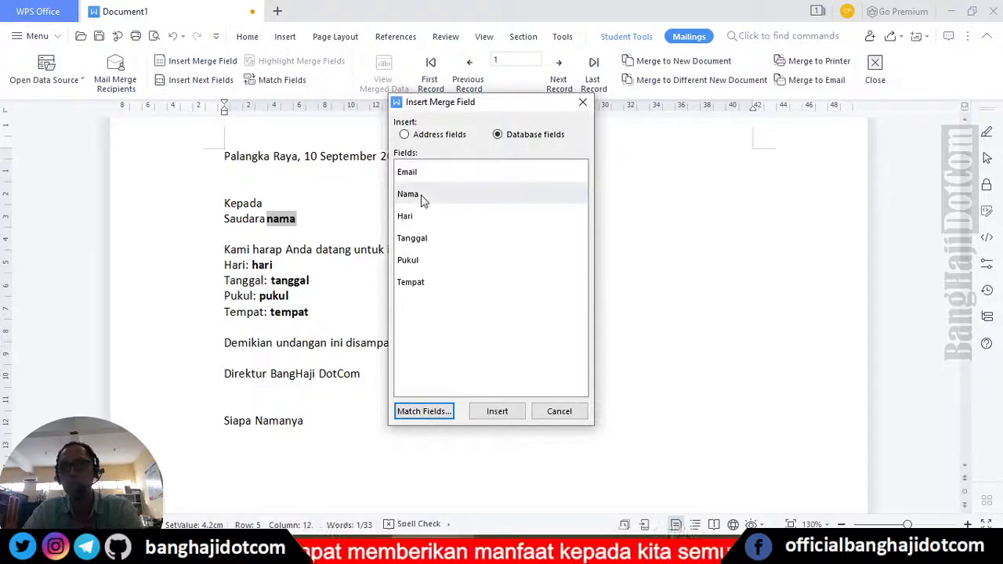
{"action": "left_click", "coordinate": [504, 415]}
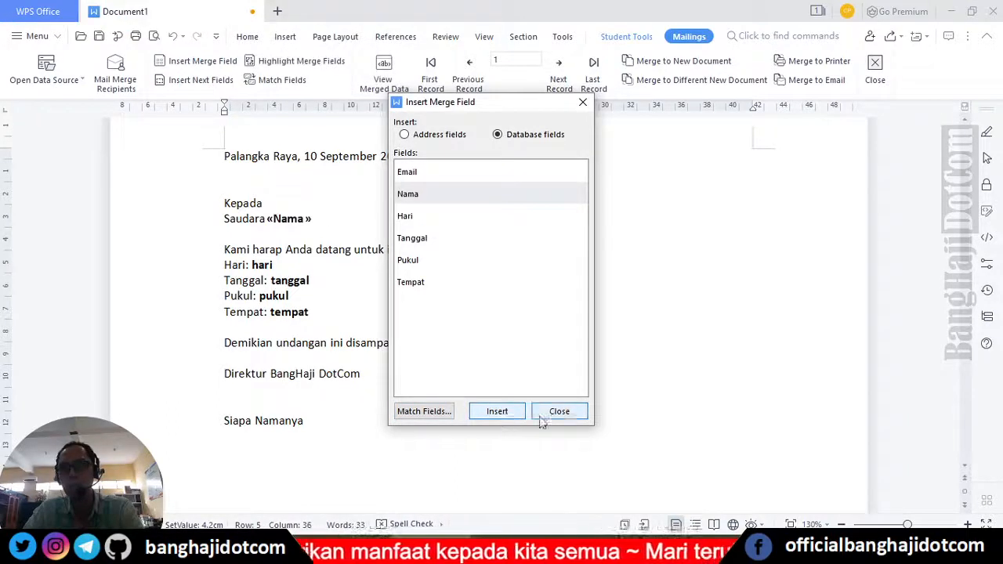
{"action": "left_click", "coordinate": [569, 421]}
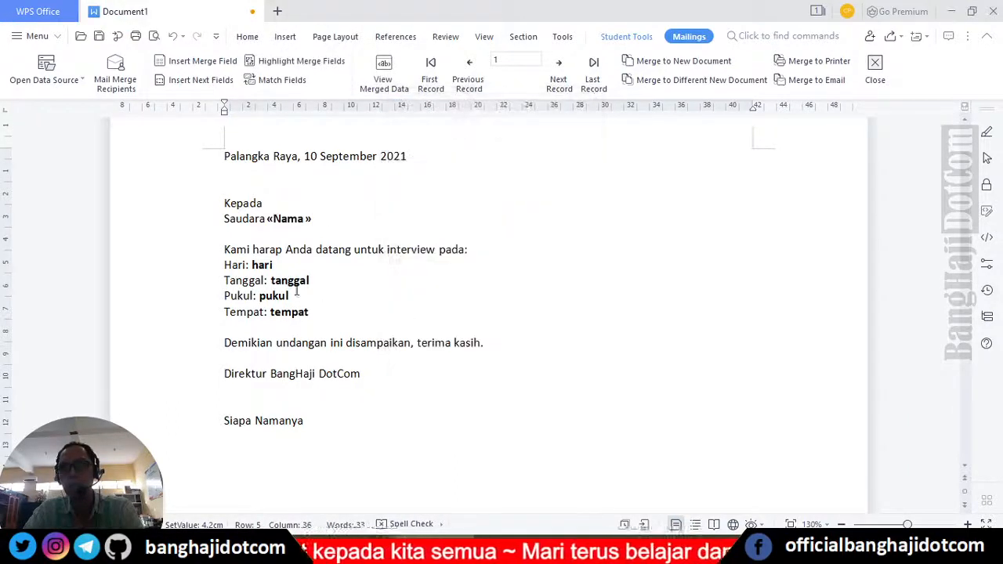
- Insert the Hari, Tanggal, Pukul and Tempat merge fields, starting at the hari placeholder
{"action": "left_click_drag", "start_coordinate": [253, 264], "coordinate": [273, 264]}
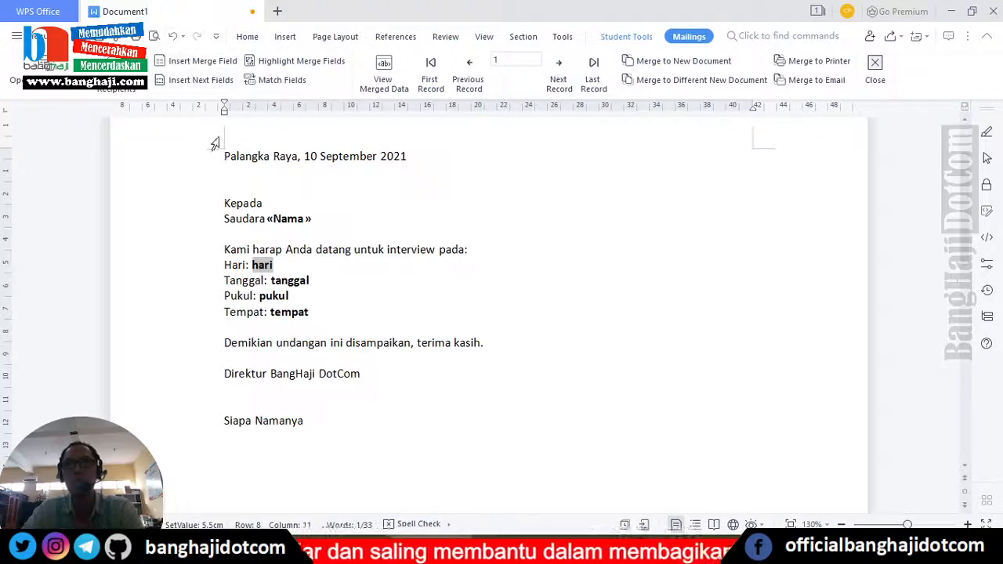
{"action": "left_click", "coordinate": [209, 63]}
{"action": "left_click", "coordinate": [408, 219]}
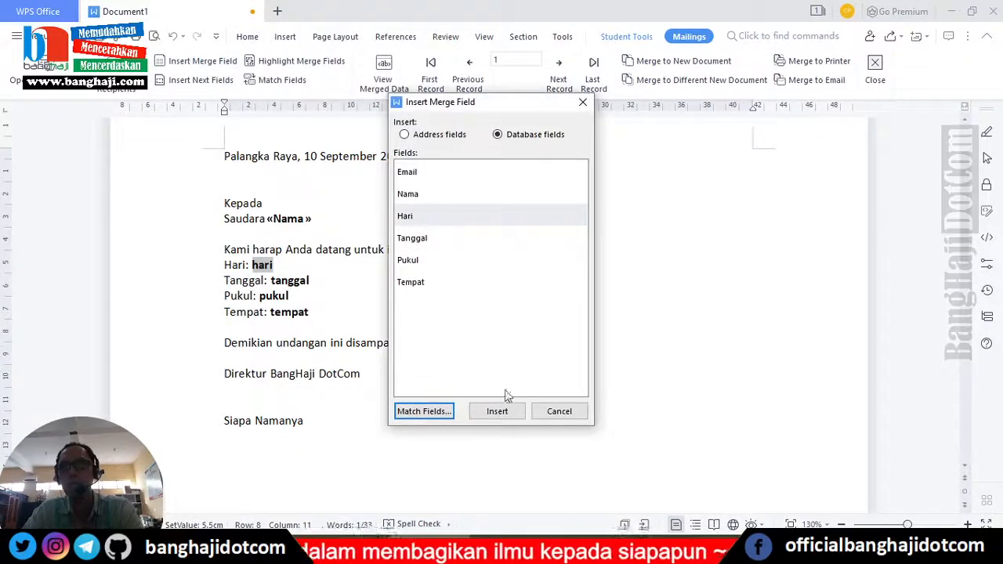
{"action": "left_click", "coordinate": [496, 411]}
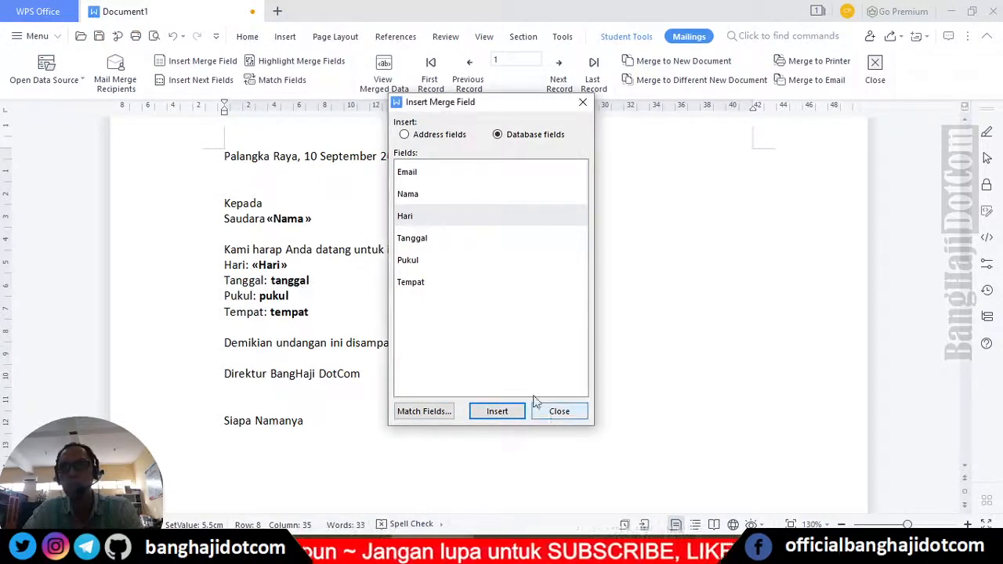
{"action": "left_click", "coordinate": [421, 242]}
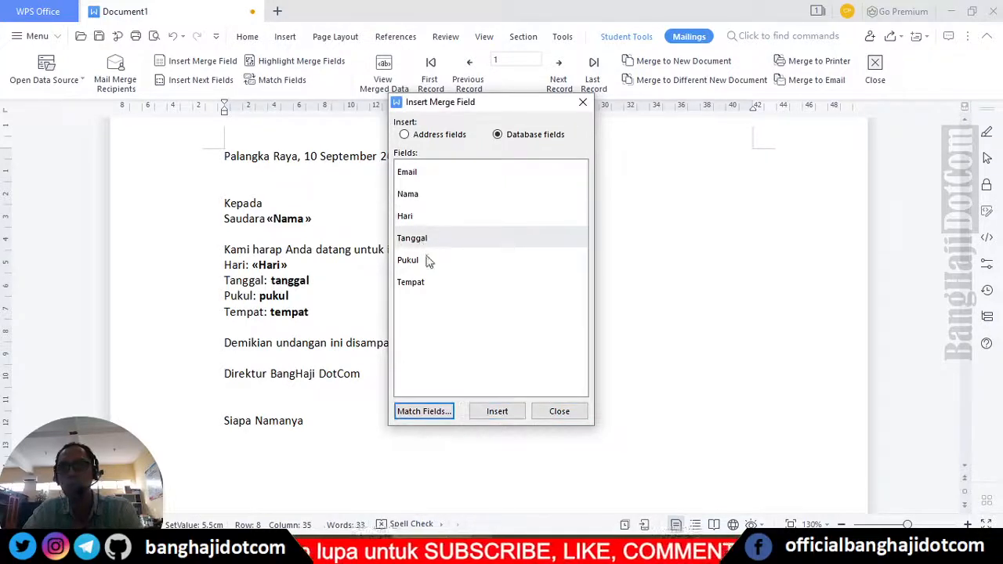
{"action": "left_click", "coordinate": [502, 413]}
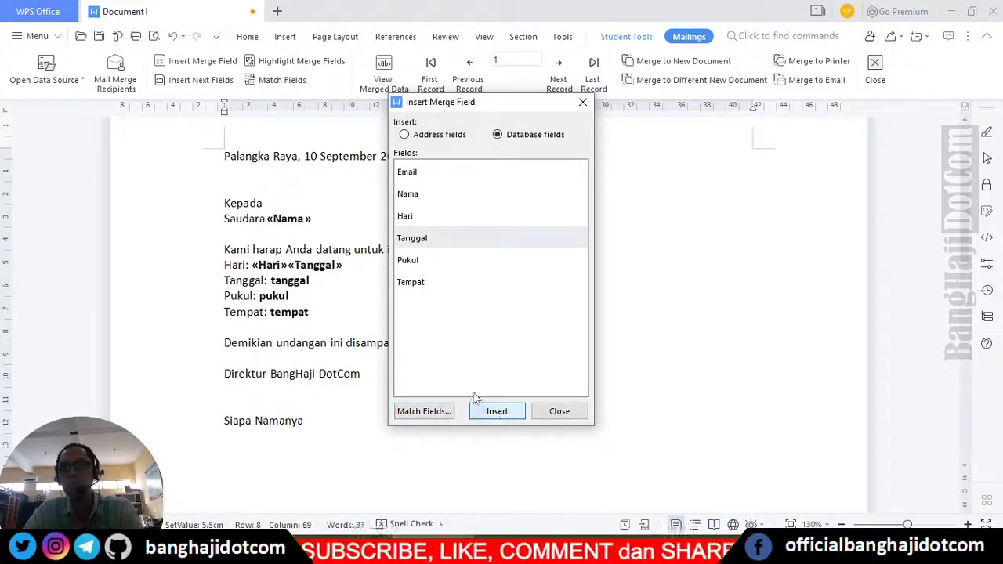
{"action": "left_click", "coordinate": [409, 266]}
{"action": "left_click", "coordinate": [498, 409]}
{"action": "left_click", "coordinate": [415, 284]}
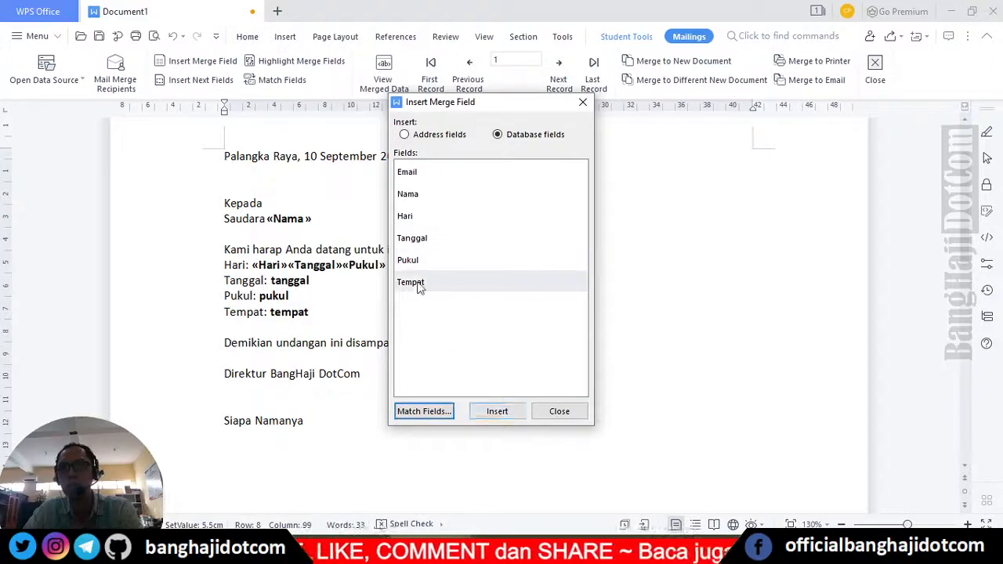
{"action": "left_click", "coordinate": [501, 412]}
{"action": "left_click", "coordinate": [575, 413]}
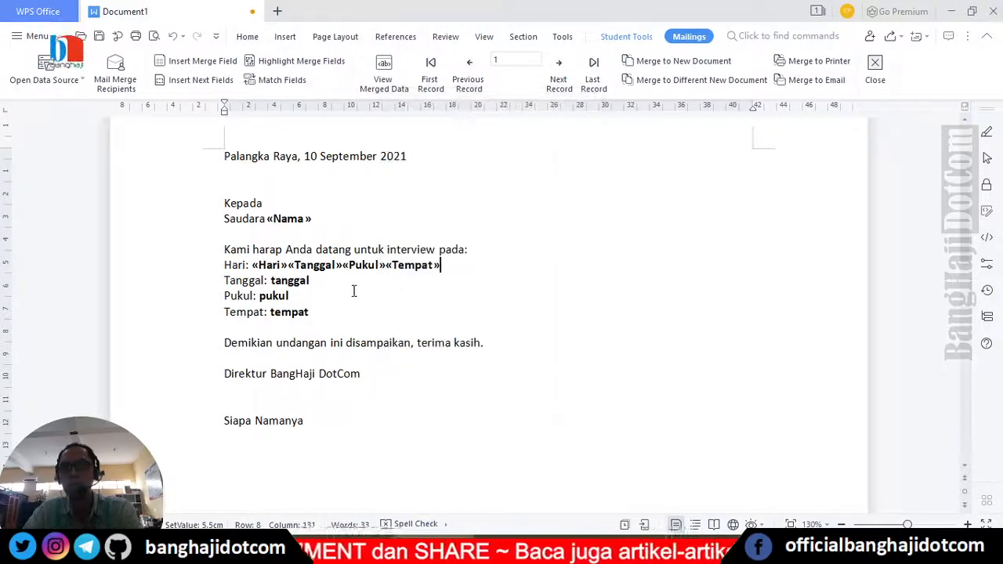
- Delete the tanggal placeholder and move the misplaced Tempat field onto the Tempat: line
{"action": "mouse_move", "coordinate": [270, 281]}
{"action": "left_mouse_down"}
{"action": "mouse_move", "coordinate": [311, 281]}
{"action": "mouse_move", "coordinate": [305, 269]}
{"action": "mouse_move", "coordinate": [298, 284]}
{"action": "mouse_move", "coordinate": [262, 296]}
{"action": "mouse_move", "coordinate": [290, 296]}
{"action": "mouse_move", "coordinate": [329, 266]}
{"action": "mouse_move", "coordinate": [286, 298]}
{"action": "mouse_move", "coordinate": [308, 313]}
{"action": "left_mouse_up"}
{"action": "key", "text": "BackSpace"}
{"action": "key", "text": "BackSpace"}
{"action": "key", "text": "BackSpace"}
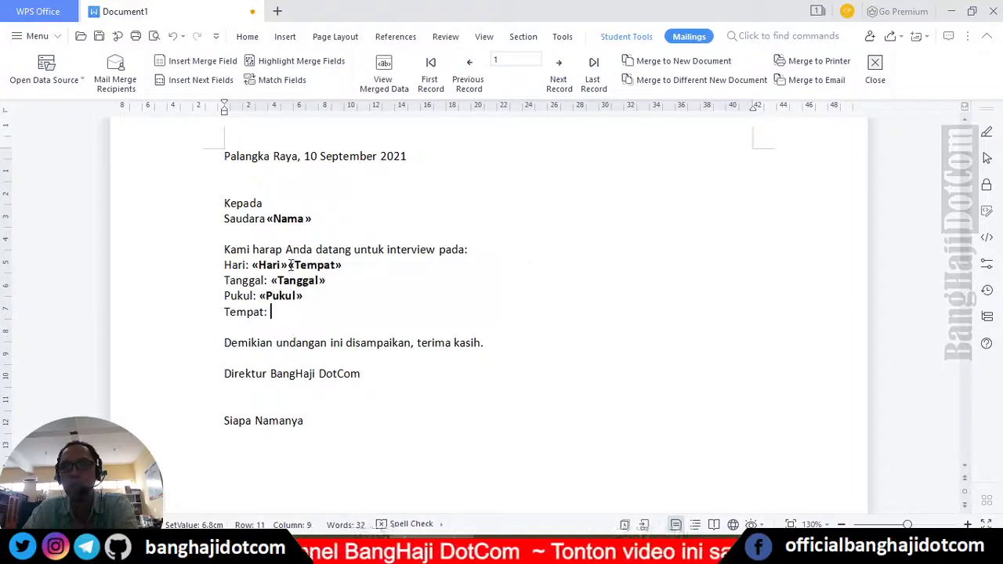
{"action": "left_click_drag", "start_coordinate": [288, 265], "coordinate": [344, 266]}
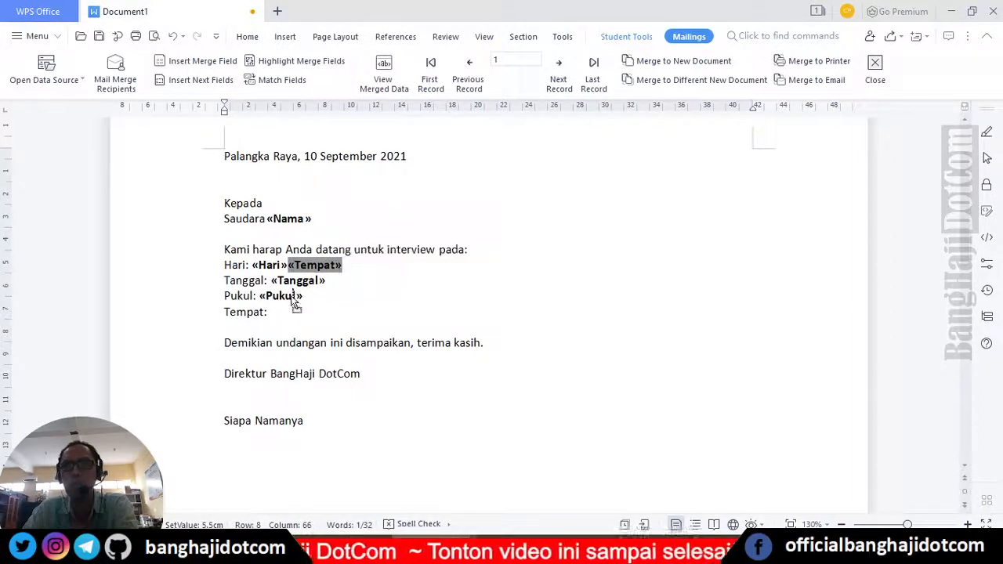
{"action": "left_click_drag", "start_coordinate": [295, 304], "coordinate": [274, 313]}
{"action": "left_click", "coordinate": [370, 317]}
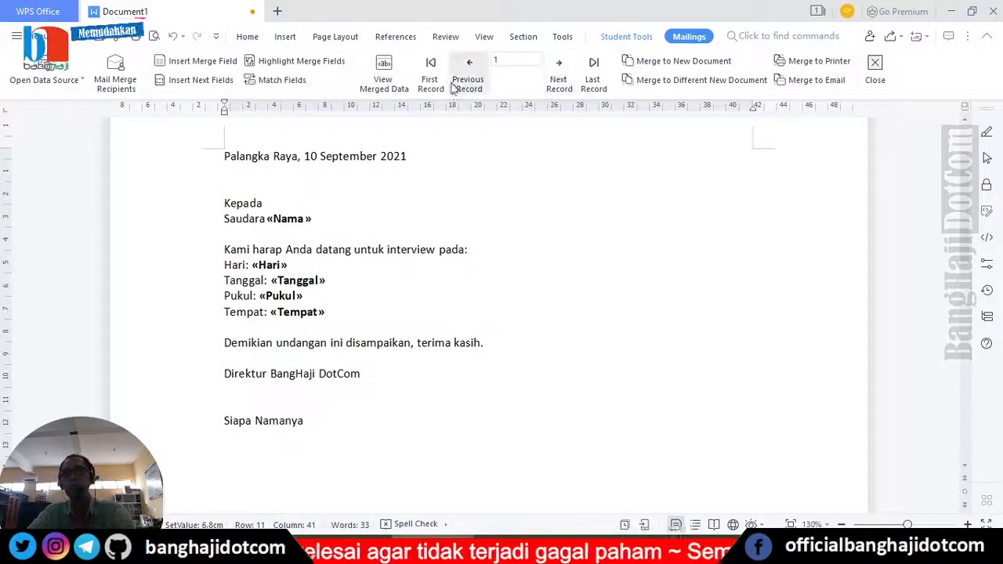
{"action": "left_click", "coordinate": [558, 78]}
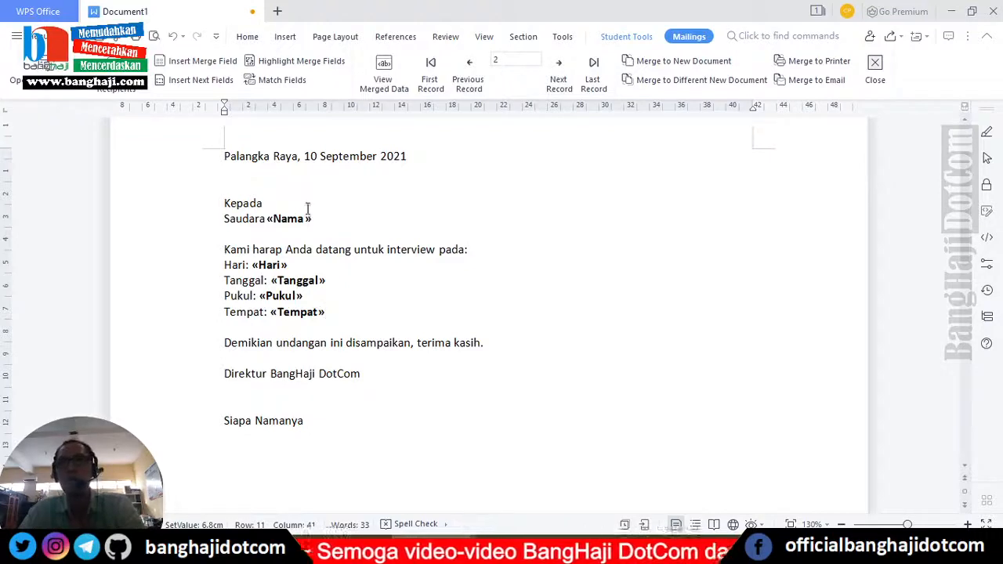
- Show merged data and switch between records 1 and 2 to check both letters
{"action": "left_click", "coordinate": [383, 82]}
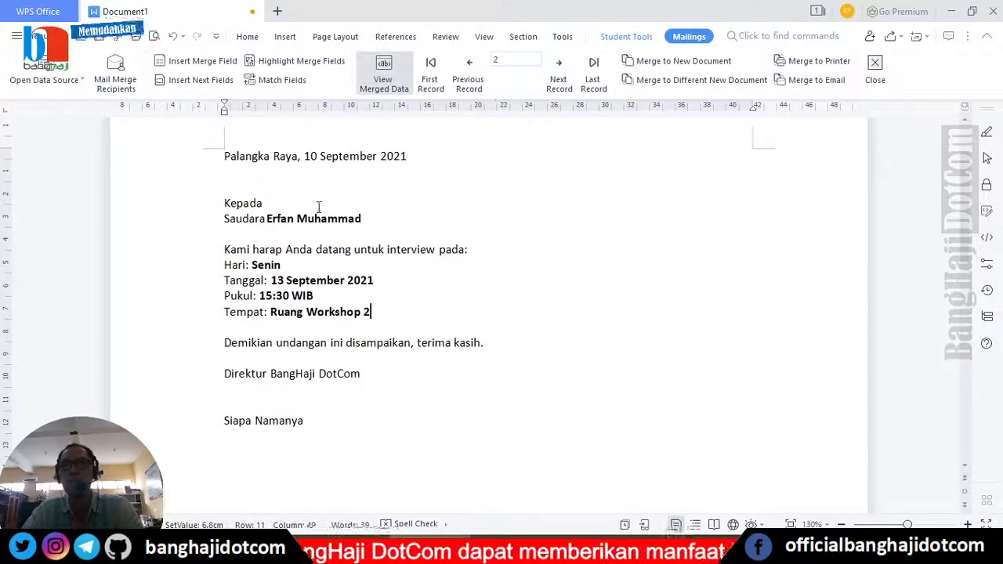
{"action": "left_click", "coordinate": [470, 68]}
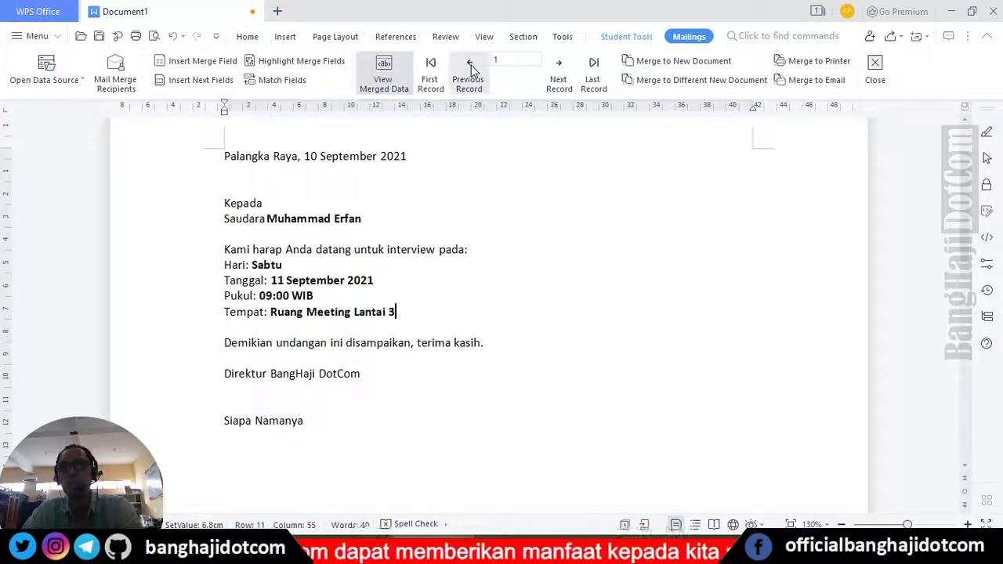
{"action": "left_click", "coordinate": [560, 69]}
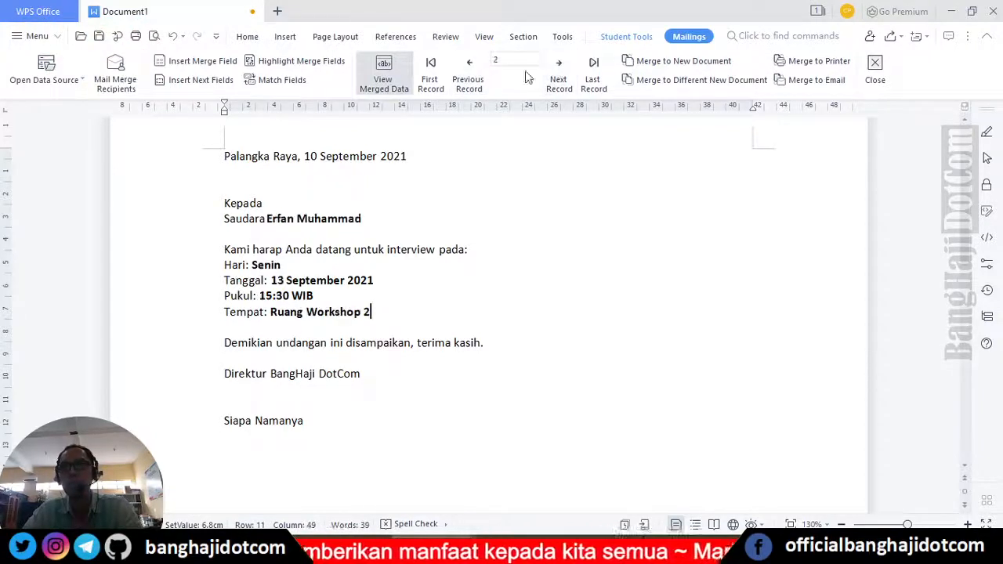
{"action": "left_click", "coordinate": [468, 72]}
{"action": "left_click", "coordinate": [556, 77]}
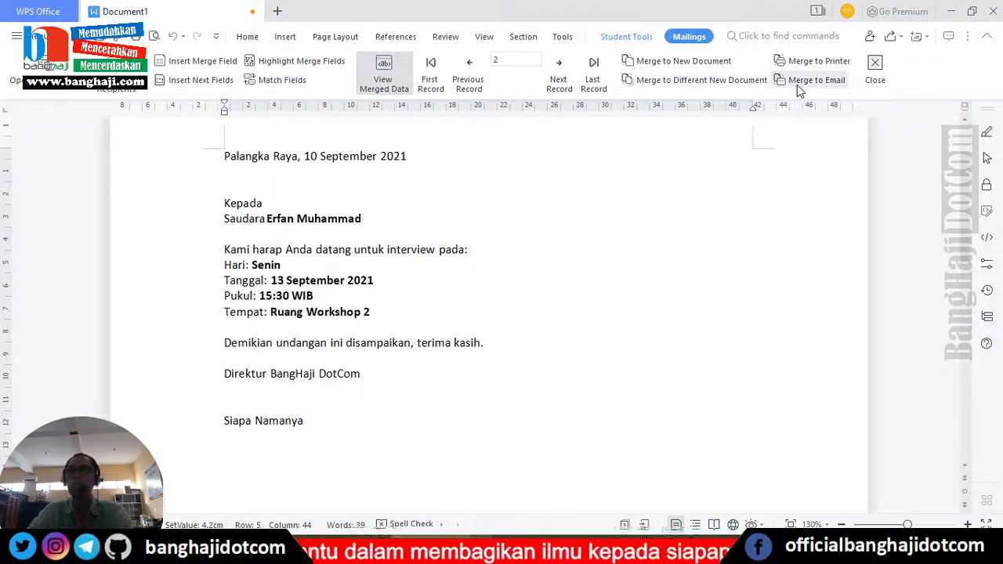
{"action": "left_click", "coordinate": [479, 87]}
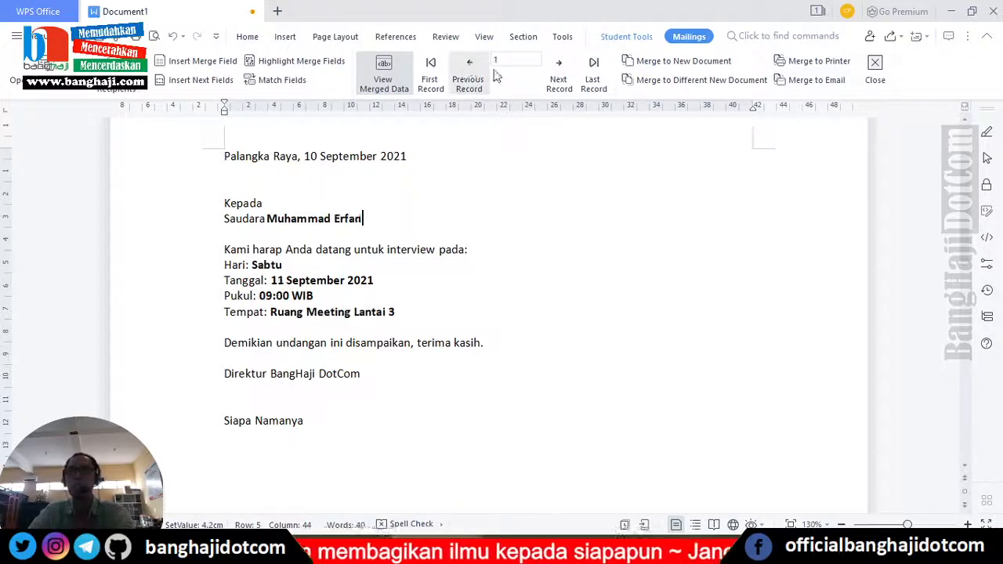
{"action": "left_click", "coordinate": [562, 76]}
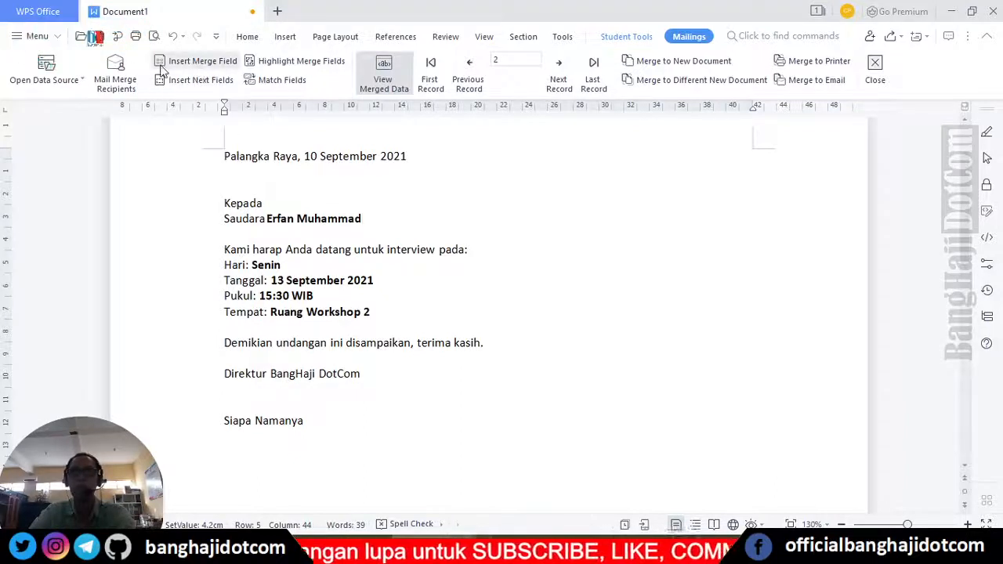
- Type an opening bracket after the name and insert the Email merge field there
{"action": "left_click", "coordinate": [196, 62]}
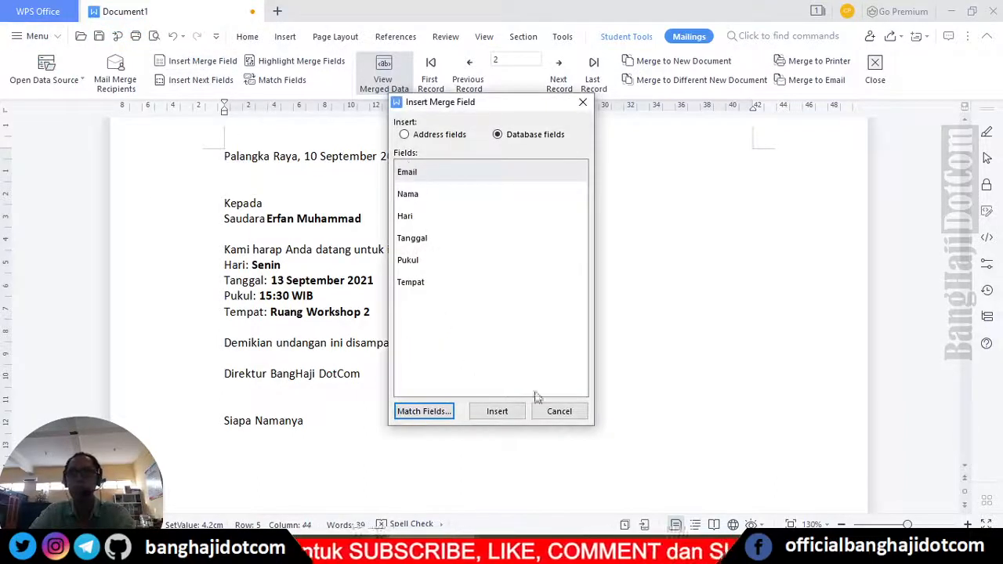
{"action": "left_click", "coordinate": [558, 410]}
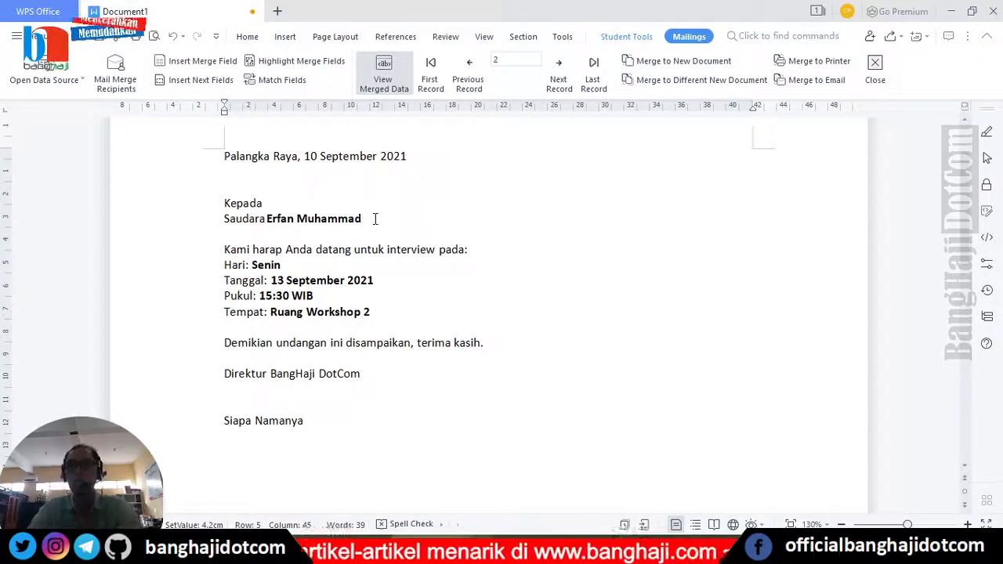
{"action": "type", "text": "("}
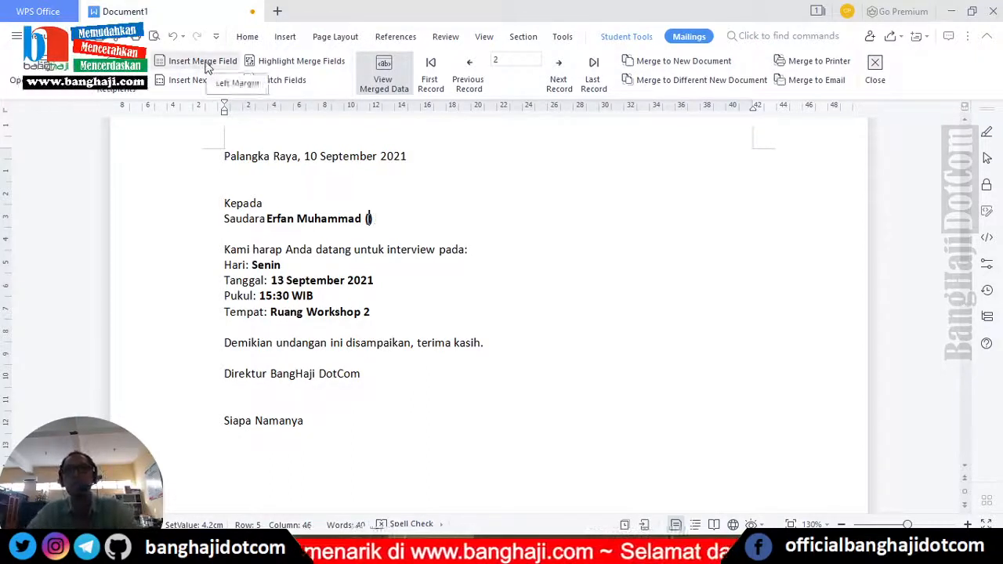
{"action": "left_click", "coordinate": [203, 61]}
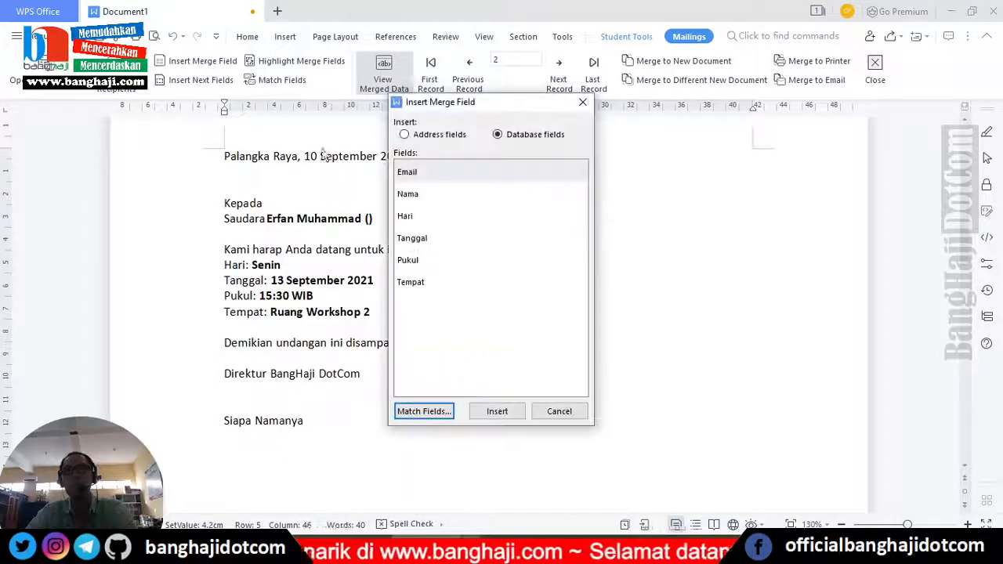
{"action": "left_click", "coordinate": [497, 411]}
{"action": "left_click", "coordinate": [558, 410]}
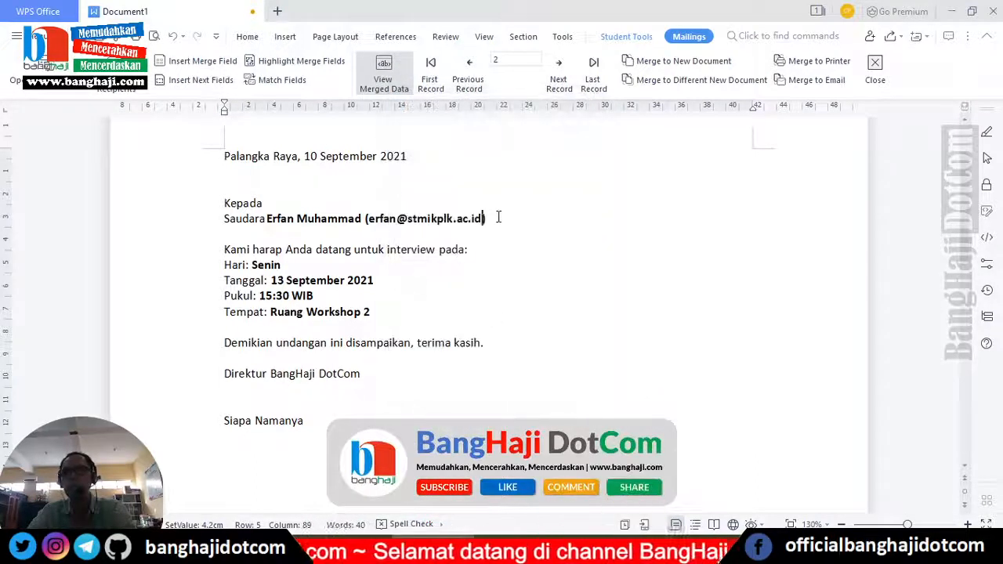
- Preview records 1 and 2 to check the Email field in the merged letter
{"action": "left_click", "coordinate": [469, 66]}
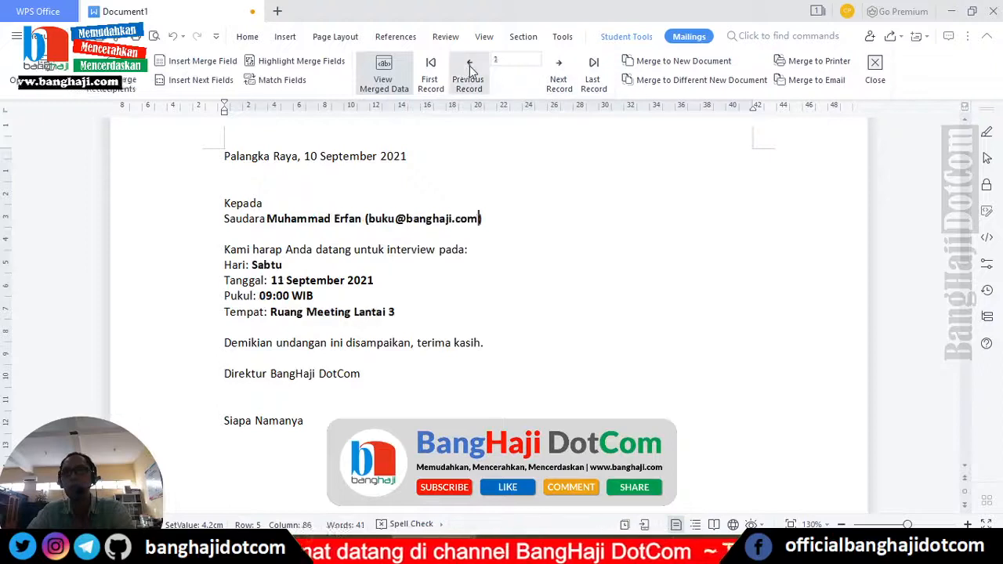
{"action": "left_click", "coordinate": [560, 74]}
{"action": "left_click", "coordinate": [469, 69]}
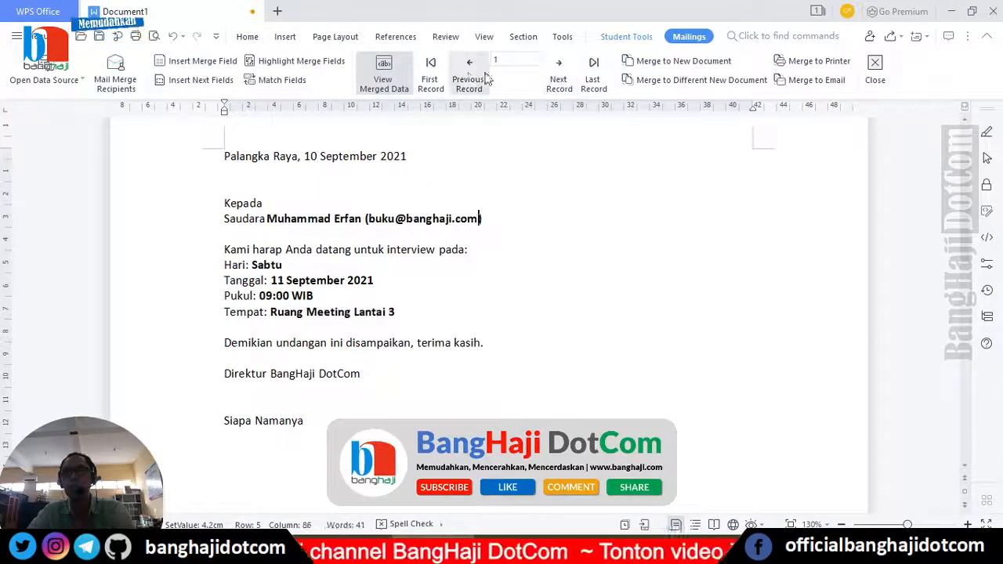
{"action": "left_click", "coordinate": [559, 72]}
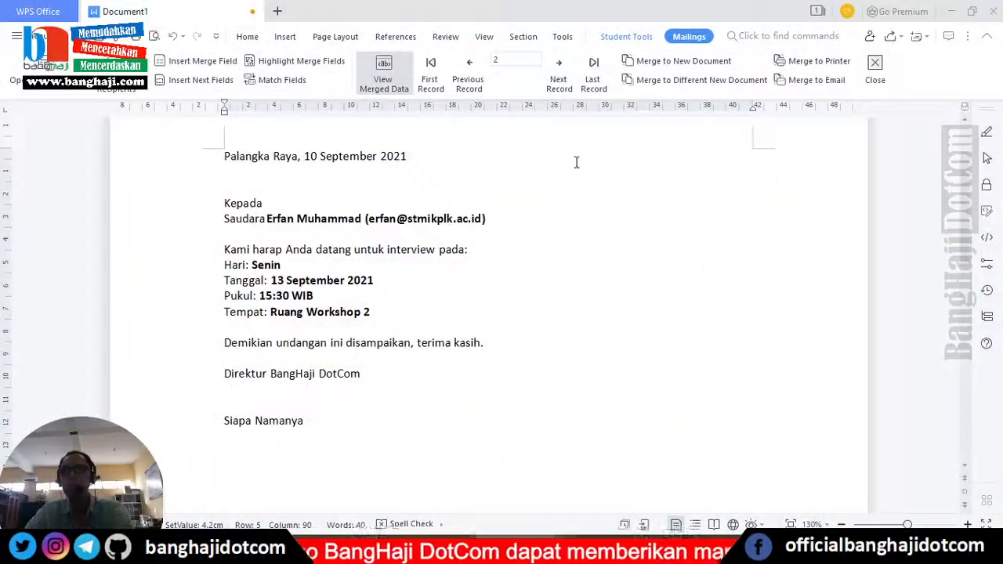
- Open Merge to E-mail and set the recipient field to Email
{"action": "left_click", "coordinate": [815, 83]}
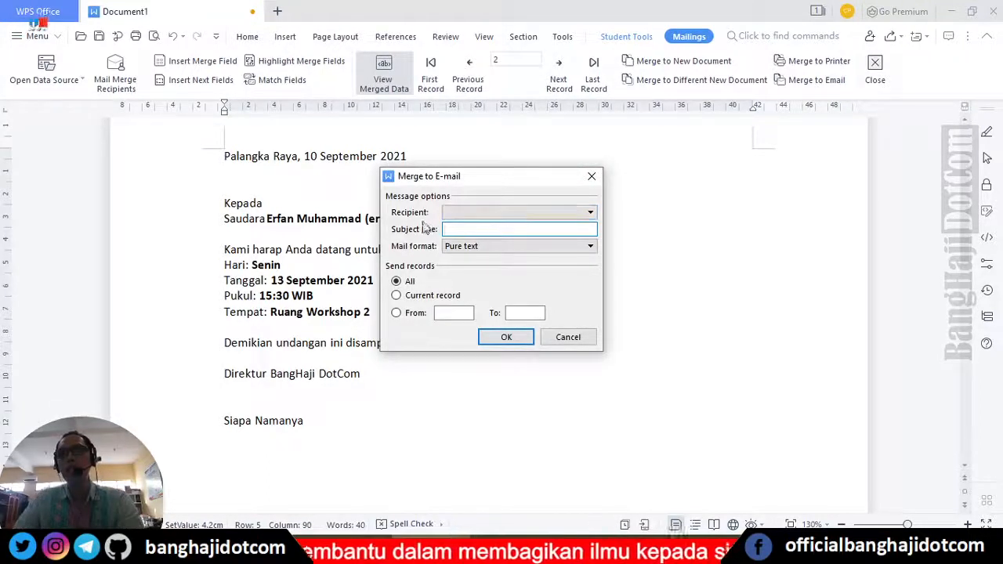
{"action": "left_click_drag", "start_coordinate": [440, 184], "coordinate": [555, 156]}
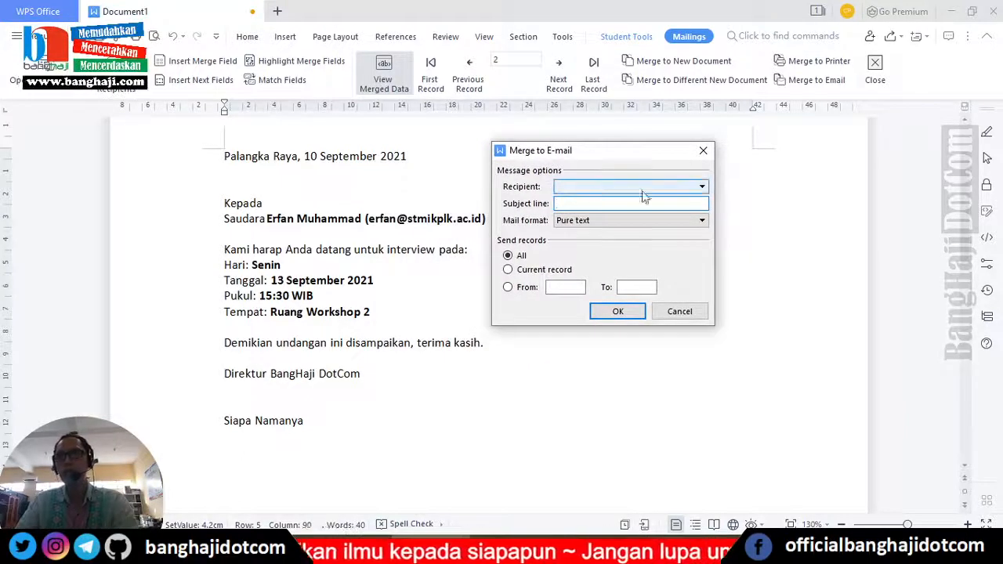
{"action": "left_click", "coordinate": [703, 188]}
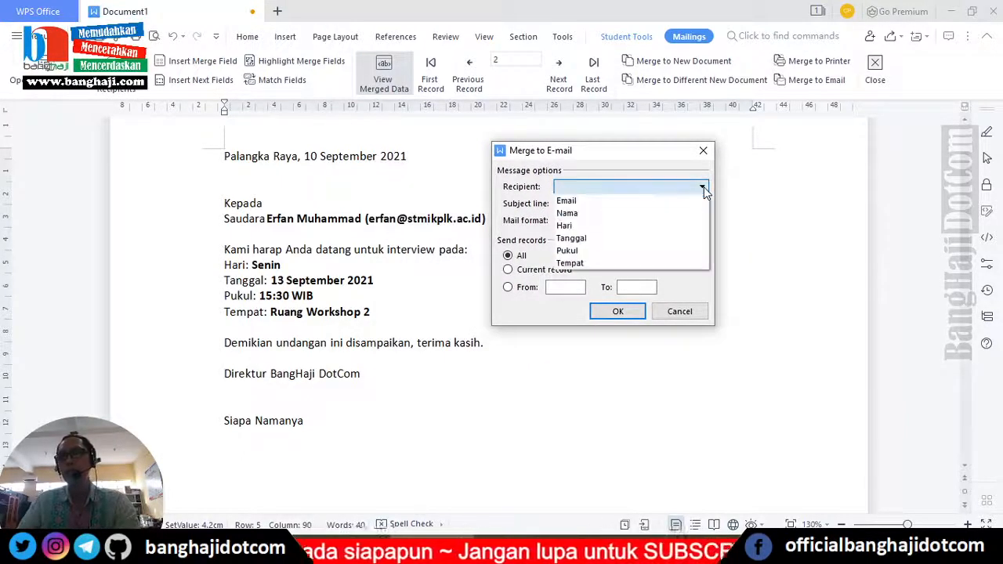
{"action": "left_click", "coordinate": [576, 202]}
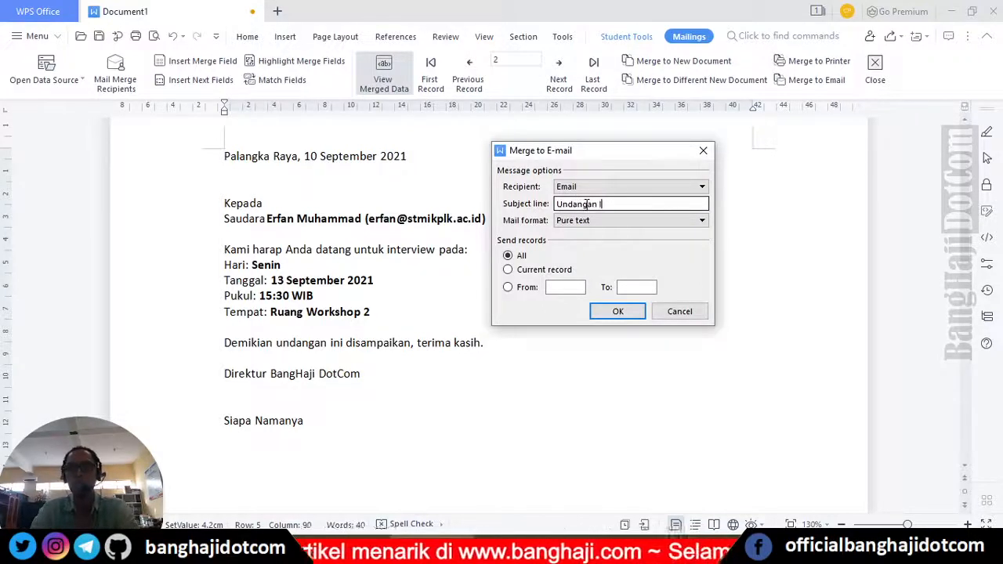
- Enter subject 'Undangan Interview BangHaji DotCom' and keep mail format Pure text
{"action": "left_click", "coordinate": [585, 204]}
{"action": "type", "text": "Undangan Interview "}
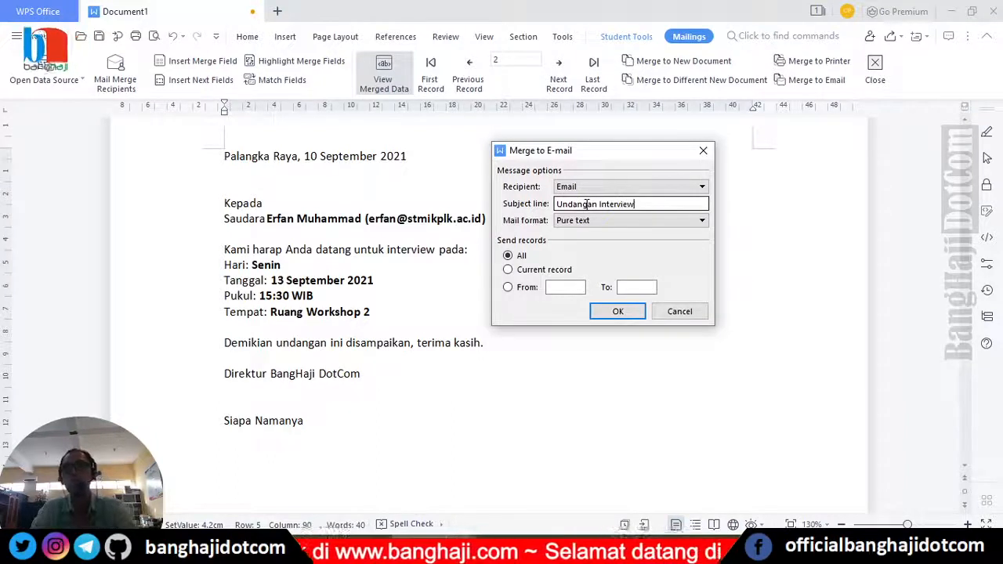
{"action": "type", "text": "AG"}
{"action": "key", "text": "BackSpace"}
{"action": "key", "text": "BackSpace"}
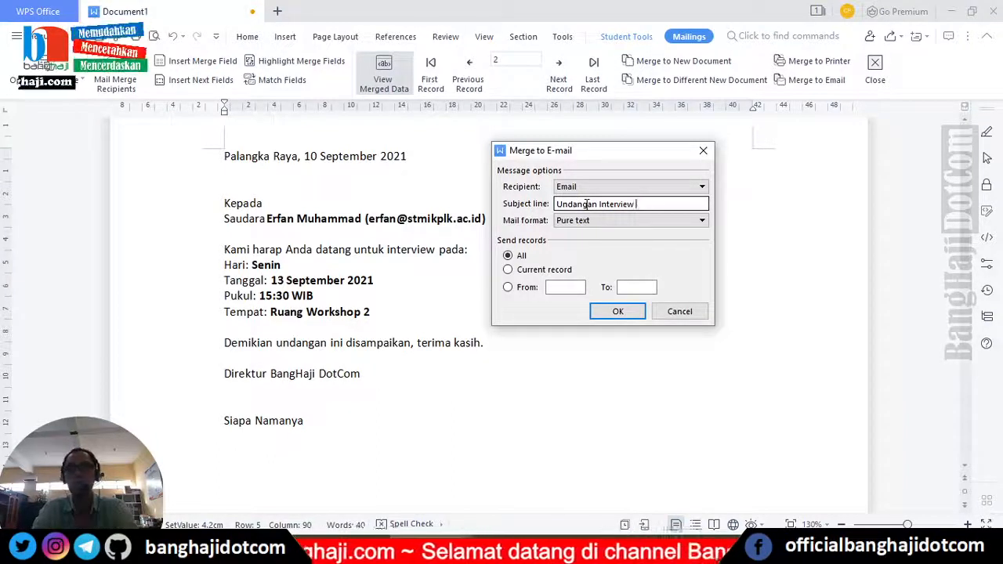
{"action": "type", "text": "BanGa"}
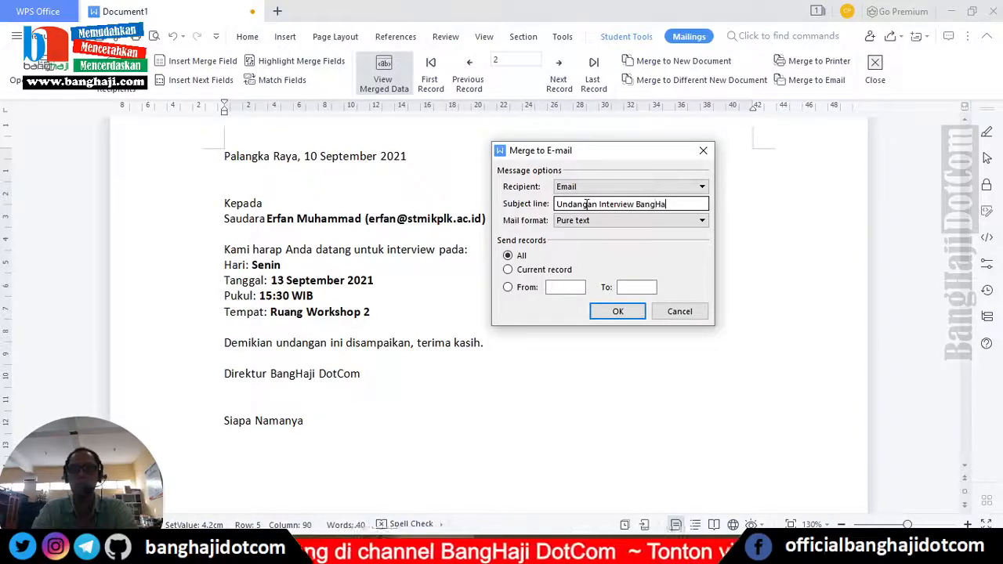
{"action": "type", "text": "aji DotCom"}
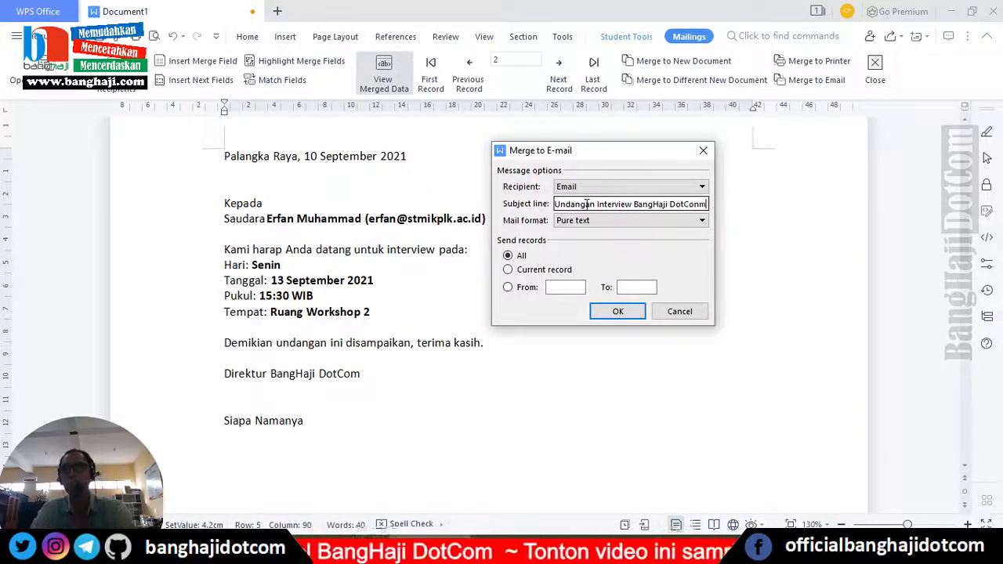
{"action": "key", "text": "BackSpace"}
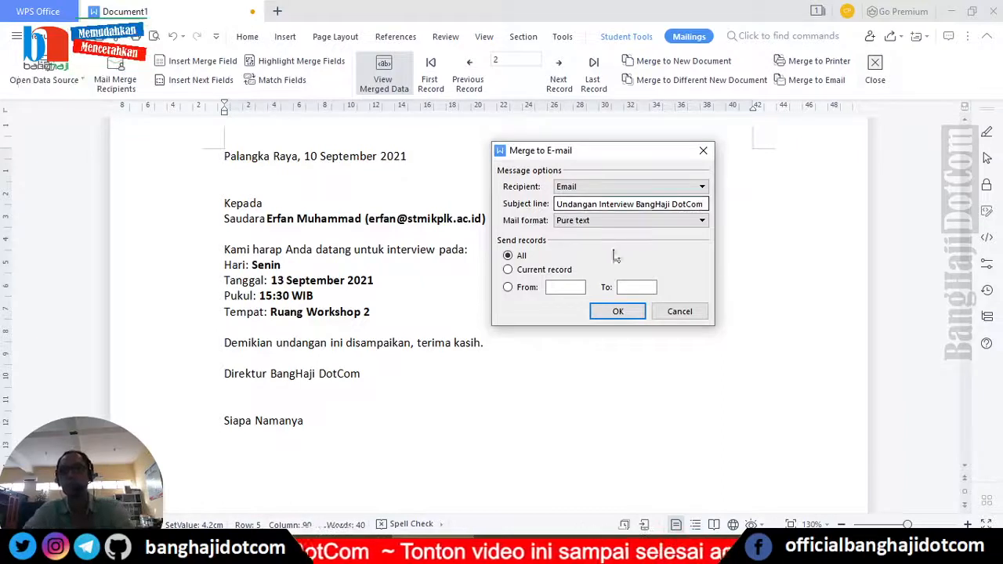
{"action": "left_click", "coordinate": [702, 221]}
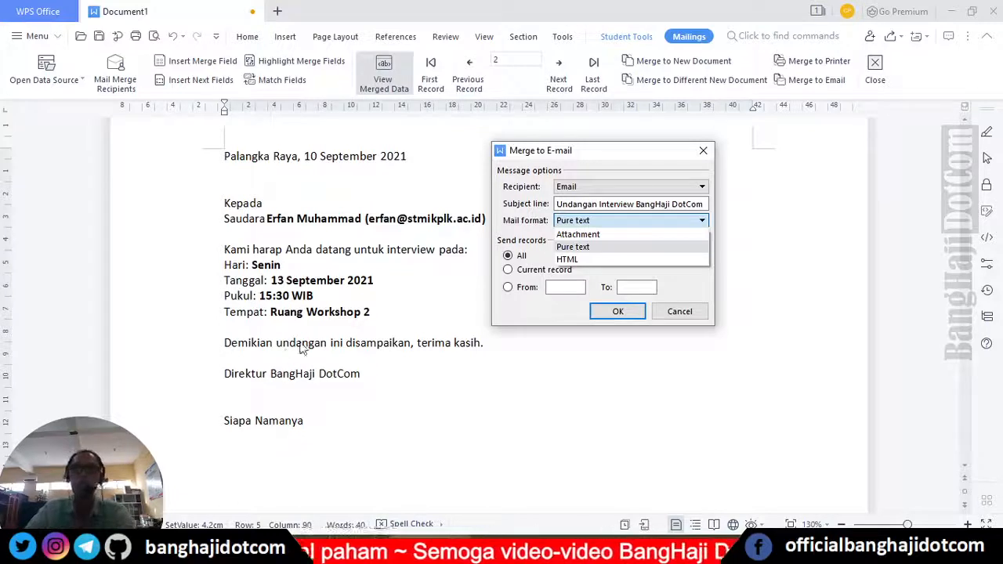
{"action": "left_click", "coordinate": [600, 249]}
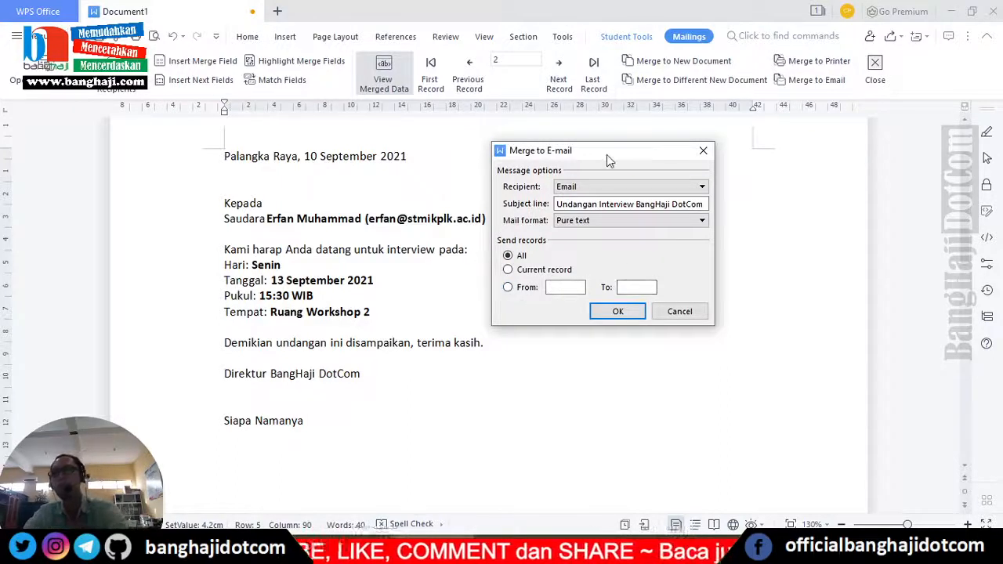
{"action": "left_click_drag", "start_coordinate": [607, 155], "coordinate": [590, 185]}
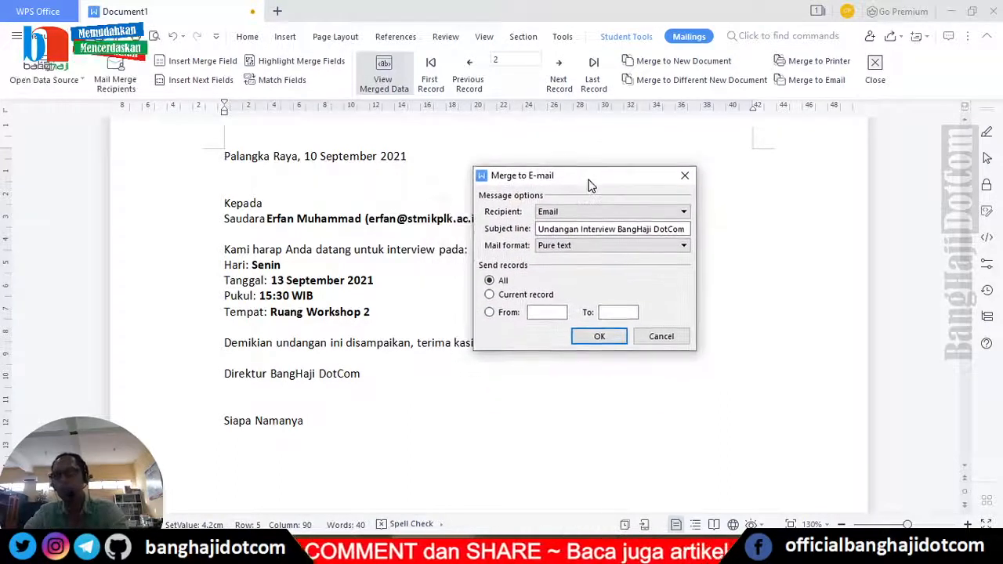
- Send the merged letters, then check Thunderbird's Sent Mail folder for both messages
{"action": "left_click", "coordinate": [599, 337]}
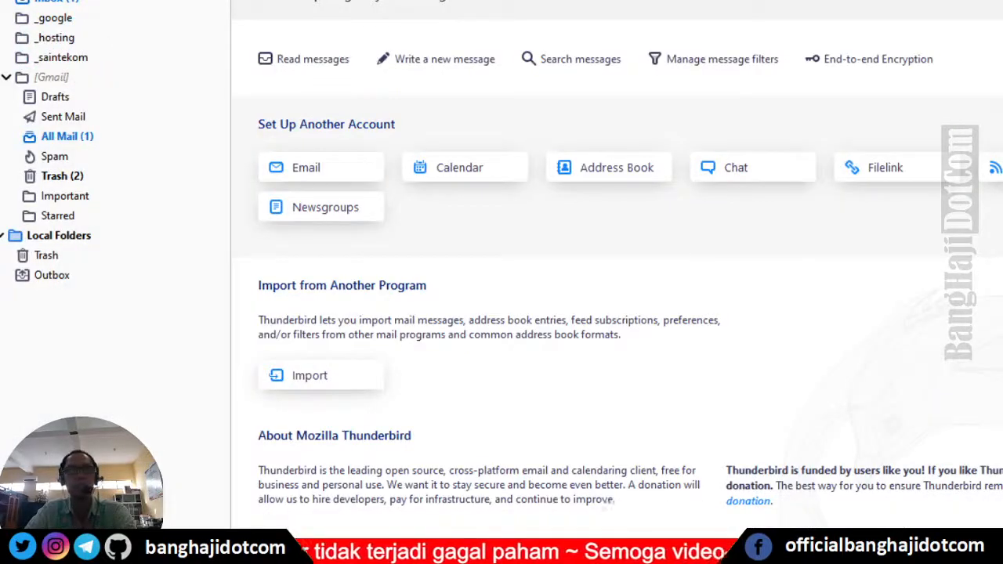
{"action": "left_click", "coordinate": [71, 119]}
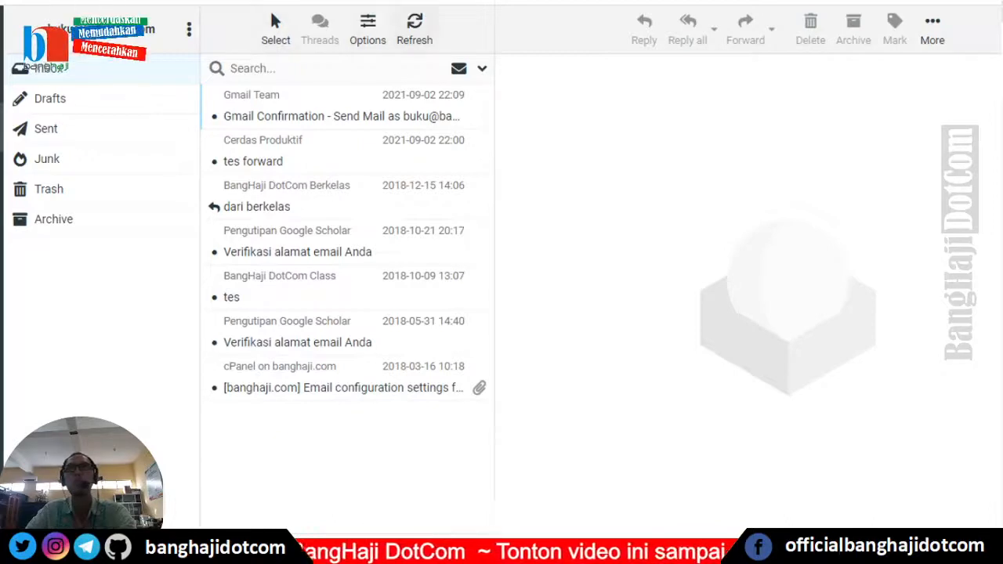
- Refresh the Roundcube inbox and open the Undangan Interview BangHaji DotCom message
{"action": "left_click", "coordinate": [414, 31]}
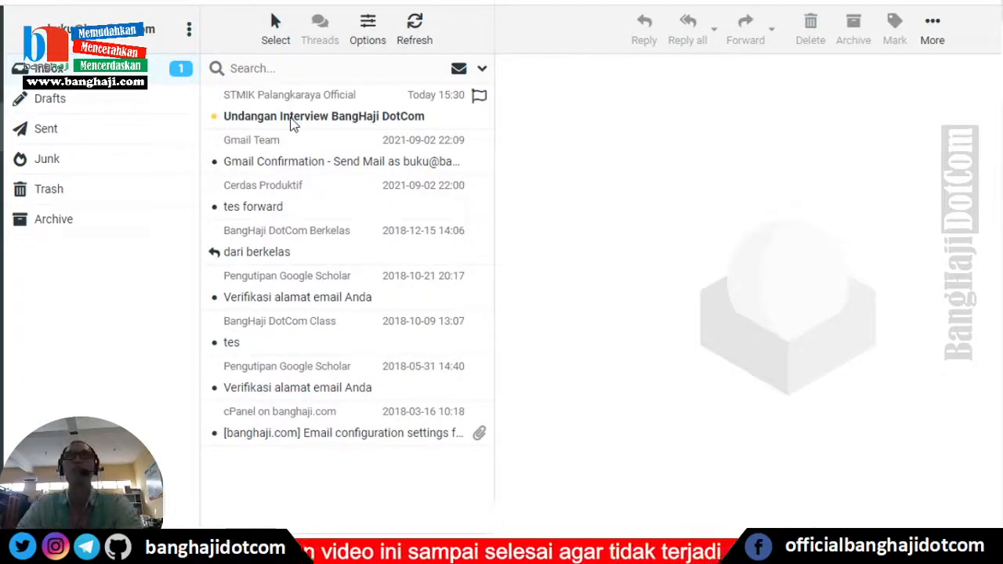
{"action": "left_click", "coordinate": [318, 119]}
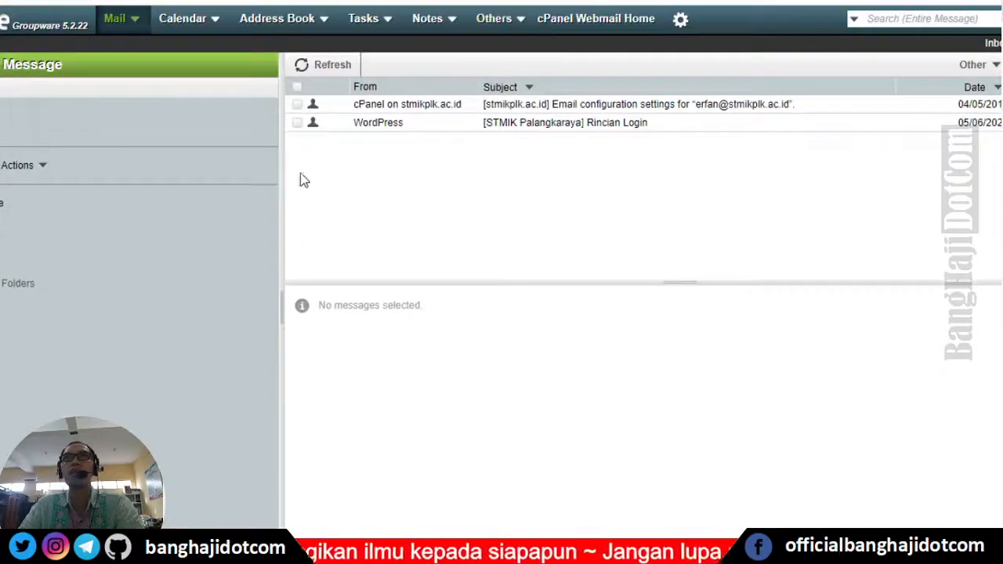
- Refresh Horde, open the invitation, and enlarge the preview to read the Senin details
{"action": "left_click", "coordinate": [332, 67]}
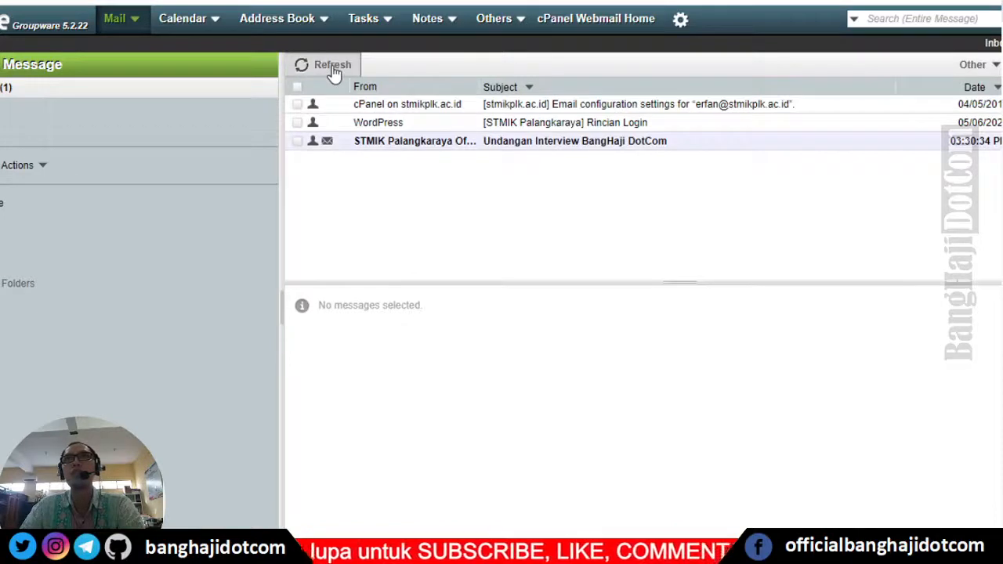
{"action": "left_click", "coordinate": [589, 149]}
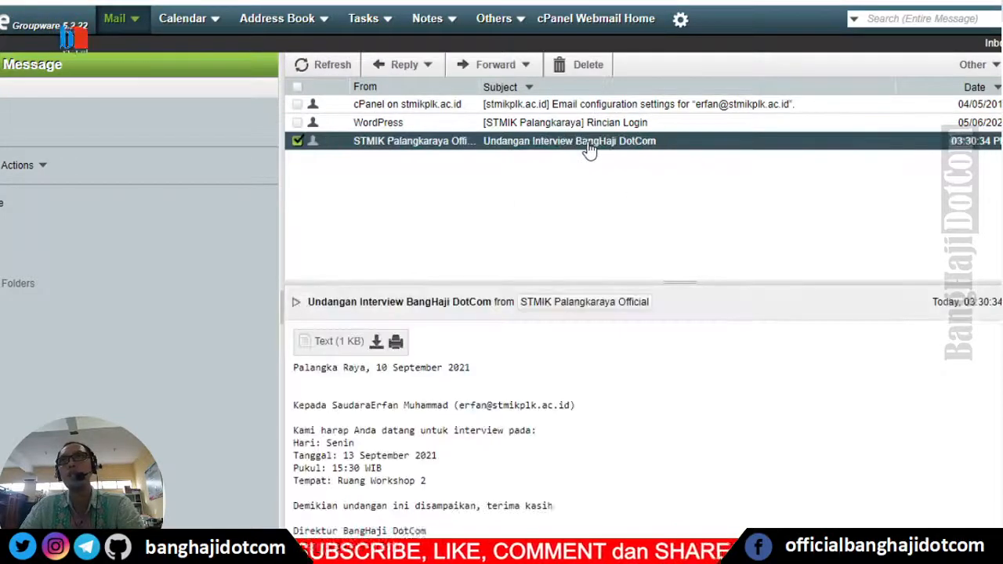
{"action": "left_click_drag", "start_coordinate": [680, 282], "coordinate": [682, 209]}
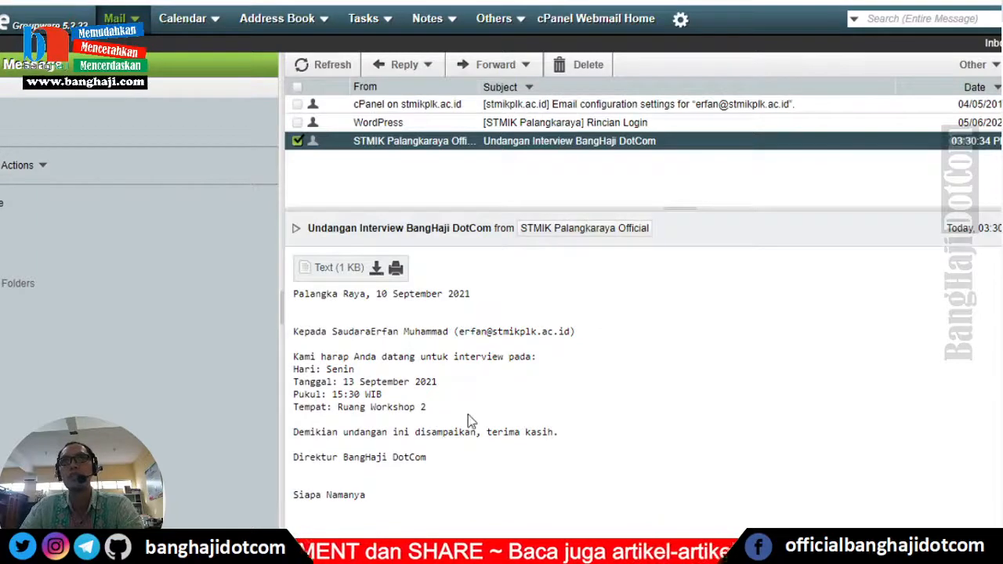